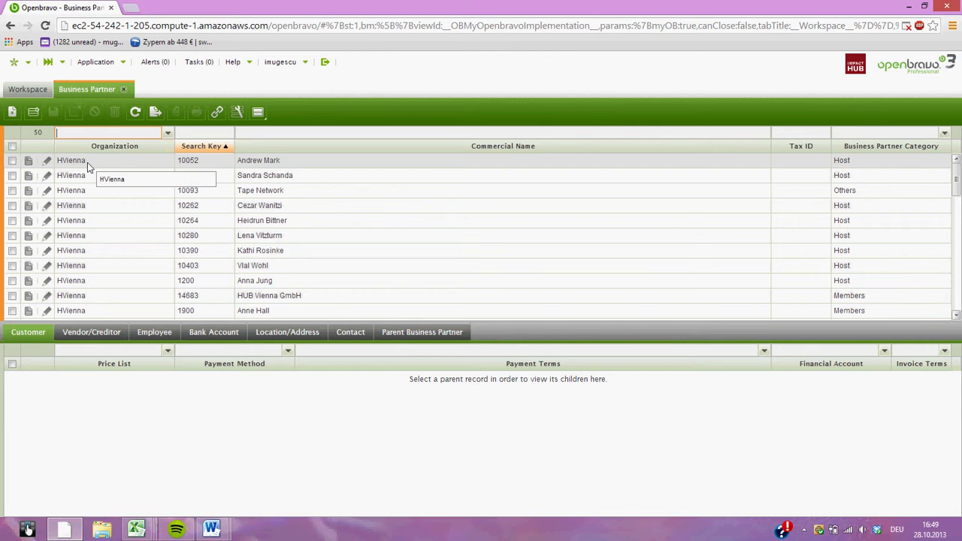
# Open the member's record from the Business Partner grid in form view.
pyautogui.doubleClick(255, 311)
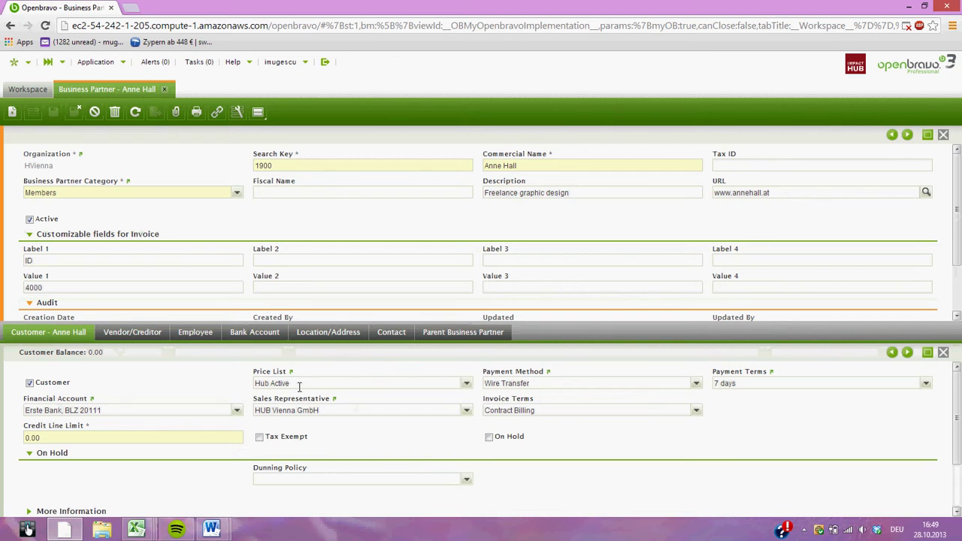
# Open the Contract window through Quick Launch with 'contr'.
pyautogui.click(48, 62)
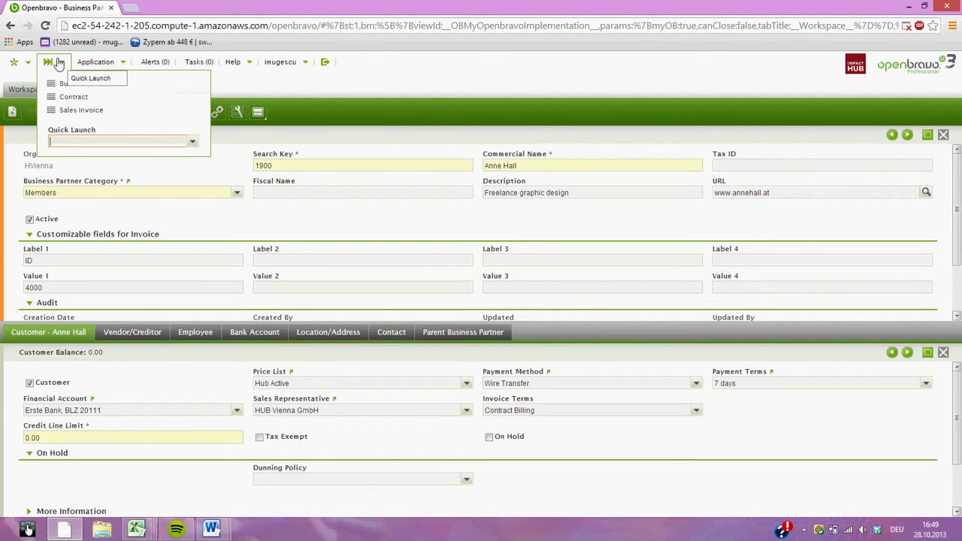
pyautogui.write('contr')
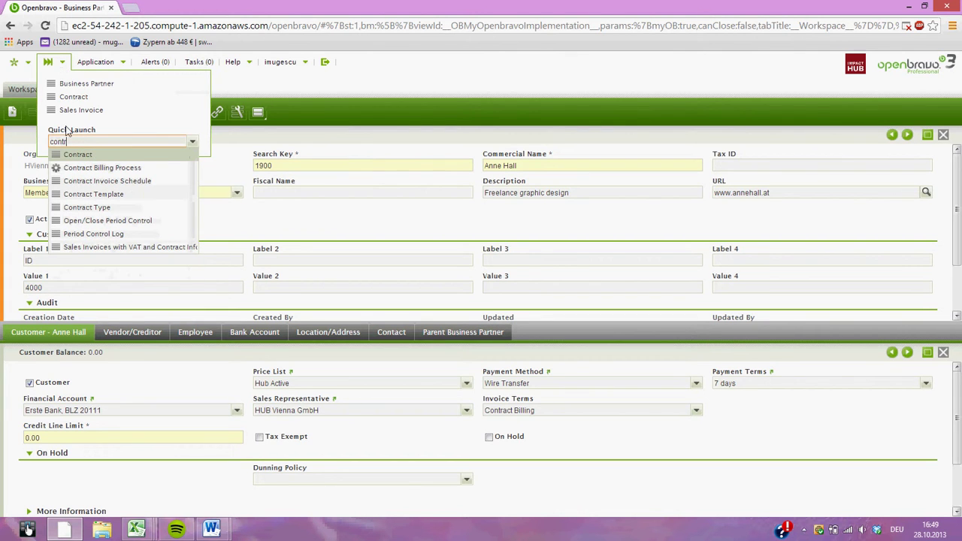
pyautogui.click(72, 157)
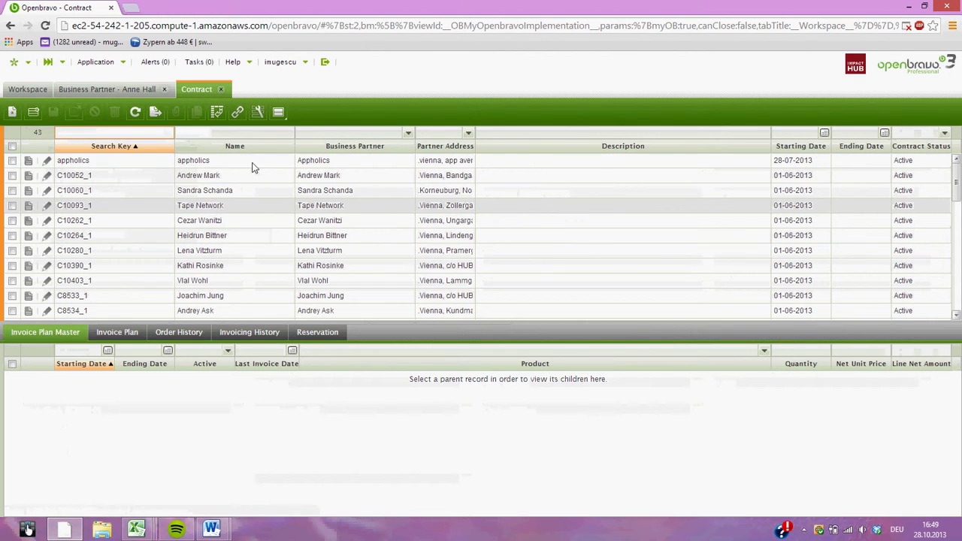
# Clear the business partner filter and start a new contract record.
pyautogui.click(339, 132)
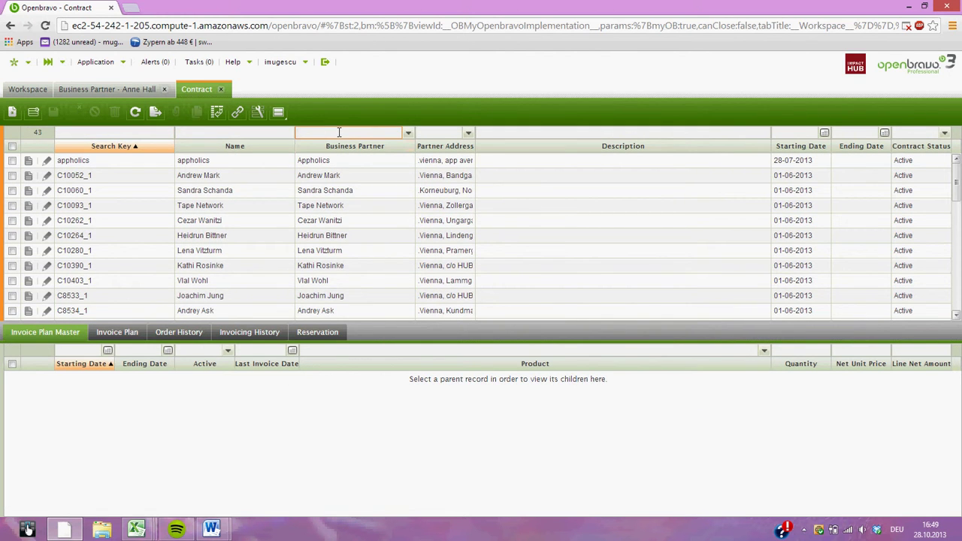
pyautogui.write('ann')
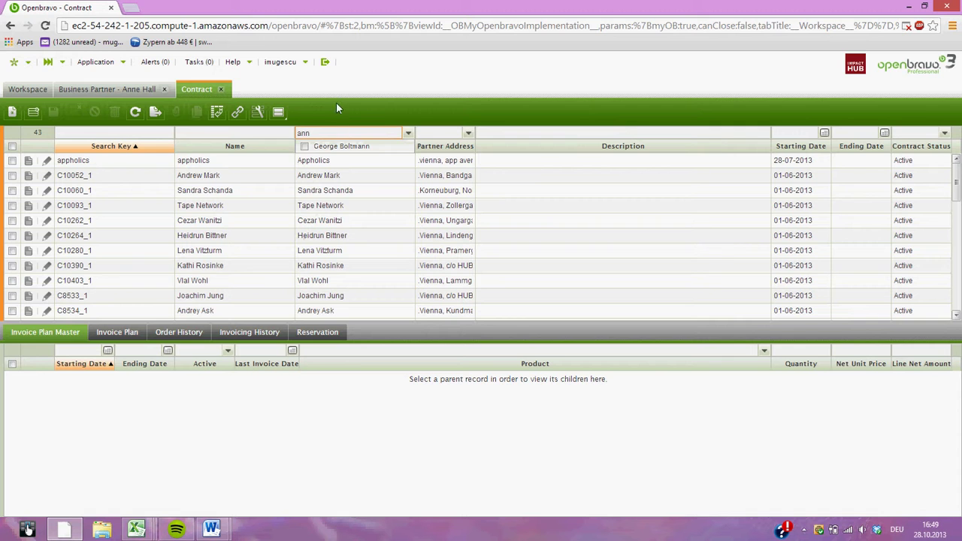
pyautogui.press('BackSpace')
pyautogui.press('BackSpace')
pyautogui.press('BackSpace')
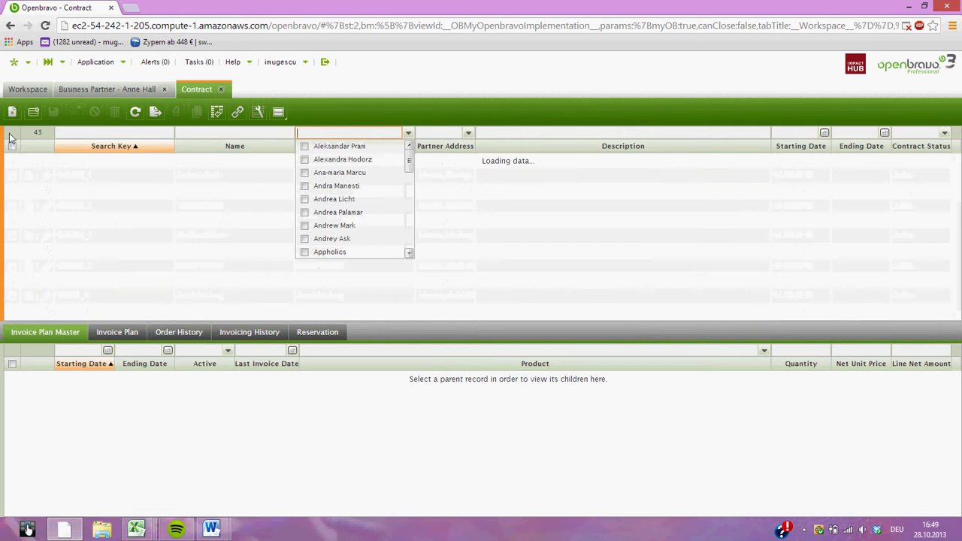
pyautogui.click(12, 112)
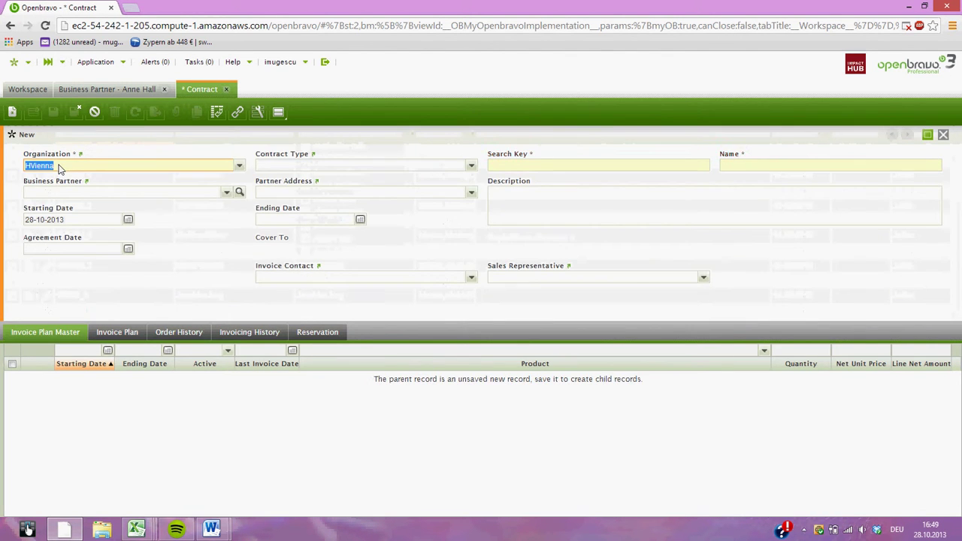
# Set the contract type to memberships.
pyautogui.click(285, 163)
pyautogui.write('mem')
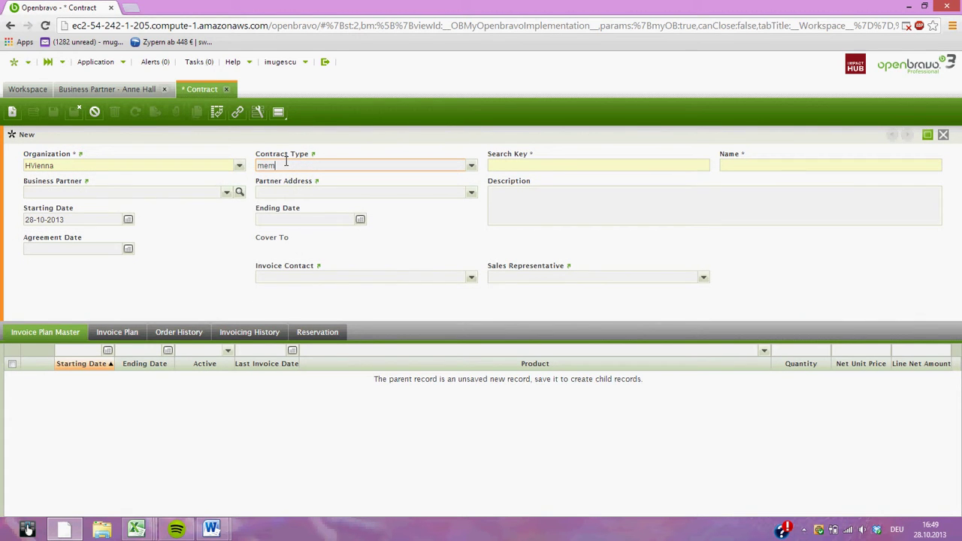
pyautogui.click(283, 183)
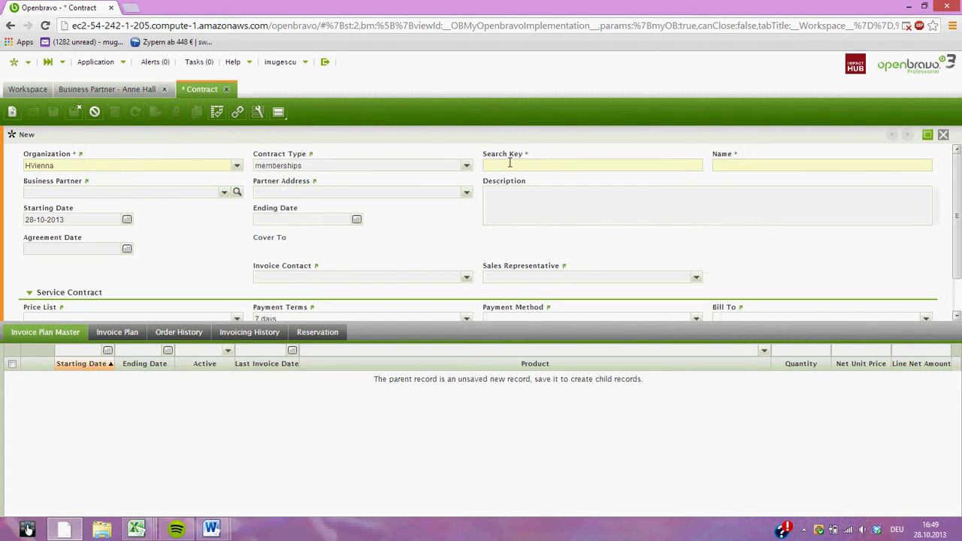
pyautogui.click(468, 166)
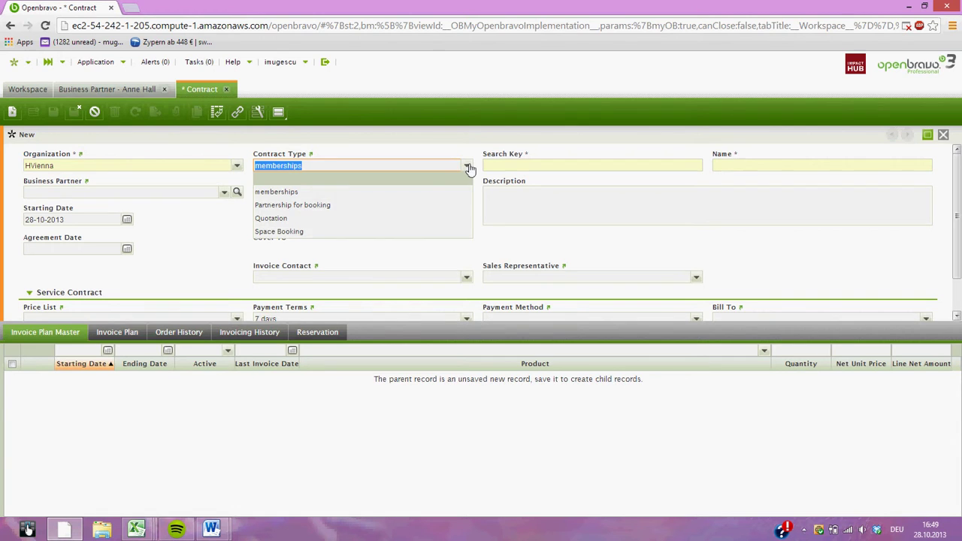
pyautogui.click(468, 167)
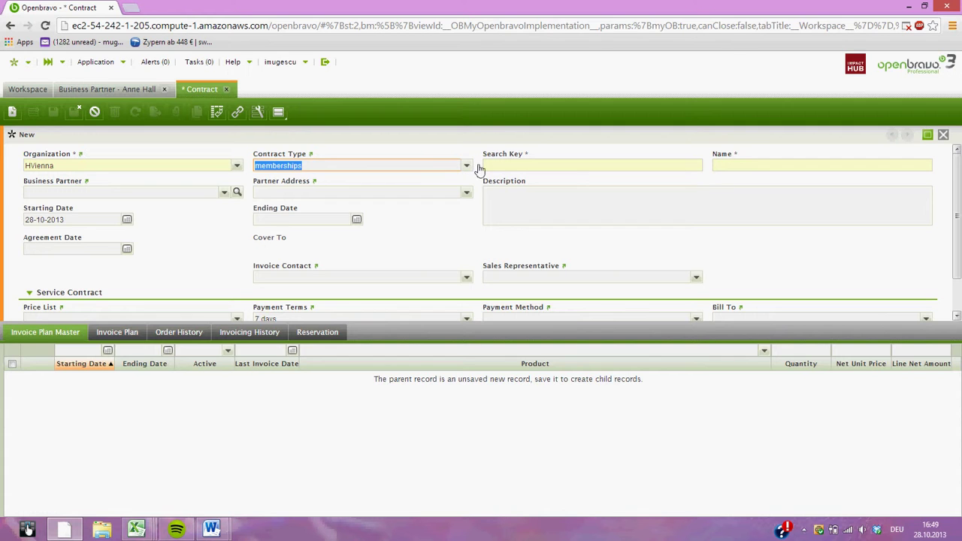
# Enter the member's name as search key and name the contract '<member name> membership'.
pyautogui.click(510, 167)
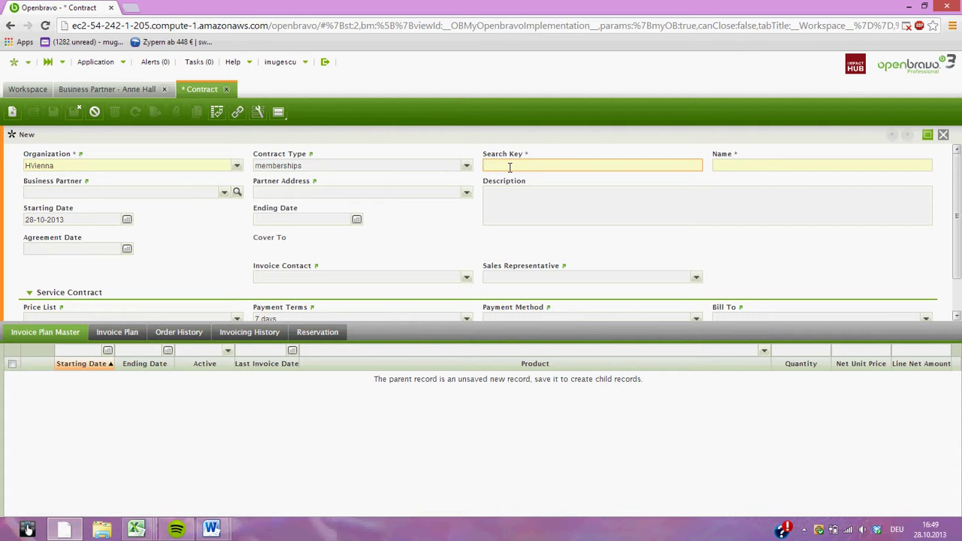
pyautogui.hotkey('ctrl', 'shift', 'n')
pyautogui.press('Escape')
pyautogui.hotkey('ctrl', 'c')
pyautogui.click(745, 167)
pyautogui.hotkey('ctrl', 'v')
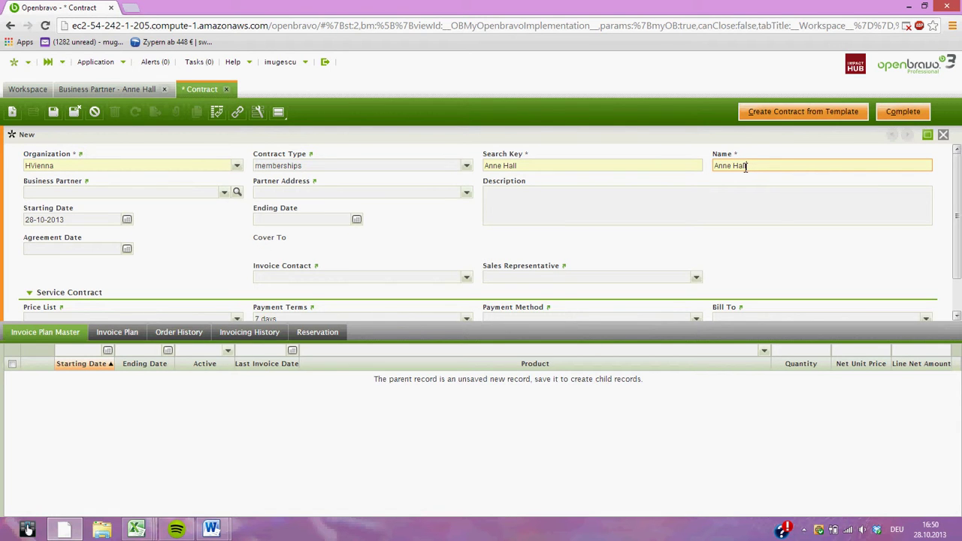
pyautogui.write('membership')
# Select the member as the contract's business partner.
pyautogui.click(51, 193)
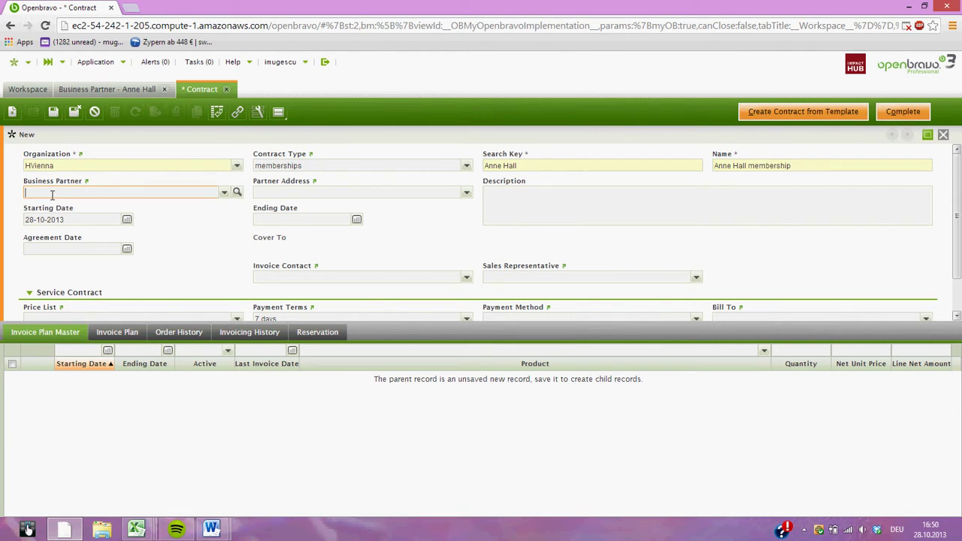
pyautogui.hotkey('ctrl', 'v')
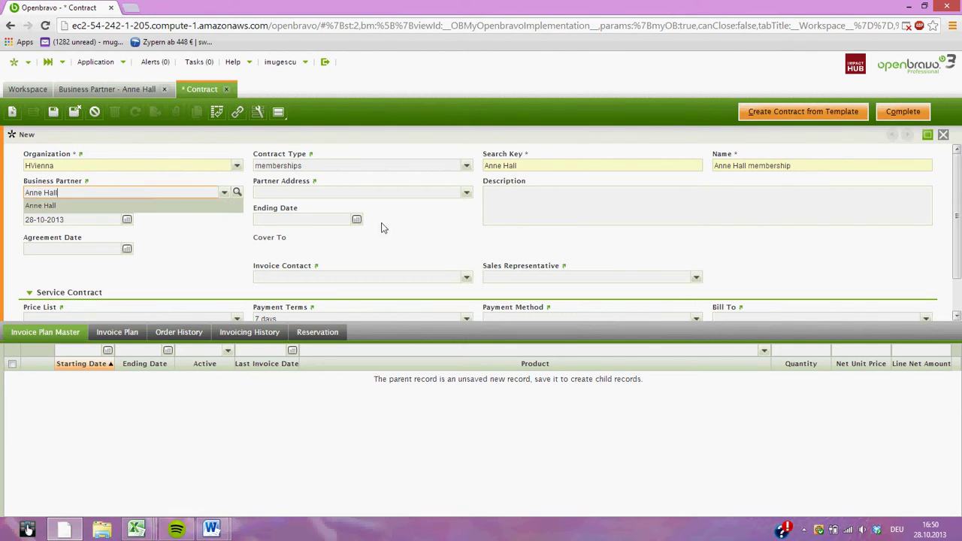
pyautogui.click(96, 205)
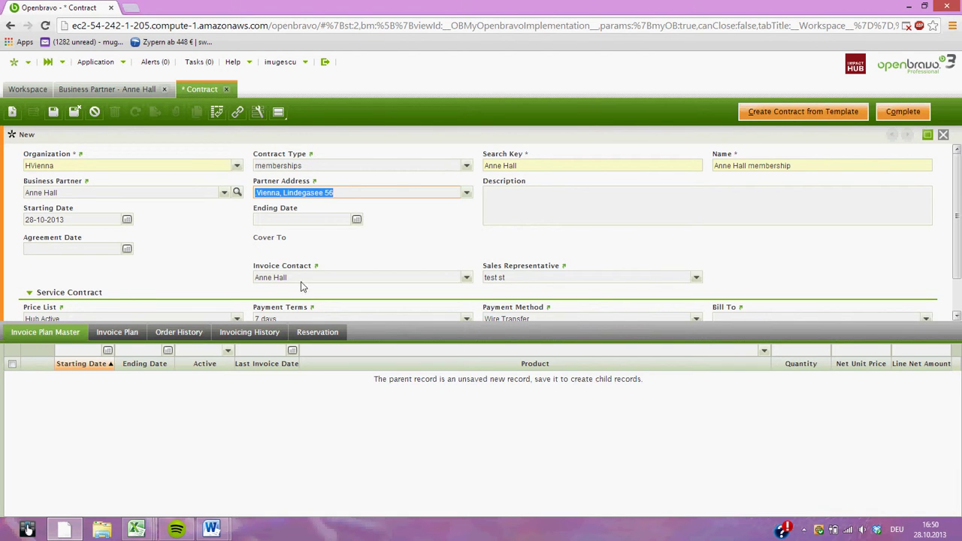
# Pick 1 November 2013 as the contract's starting date in the calendar.
pyautogui.click(565, 189)
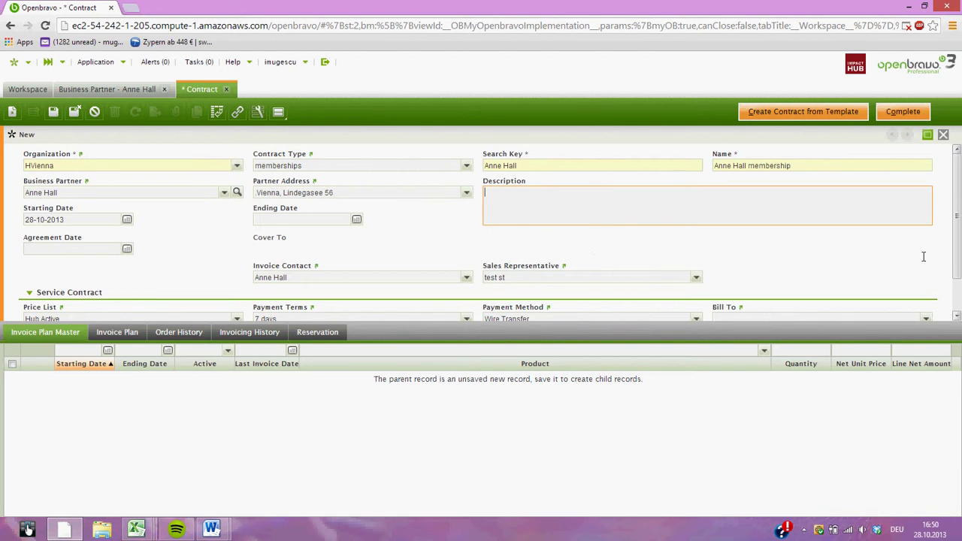
pyautogui.scroll(-1, 959, 215)
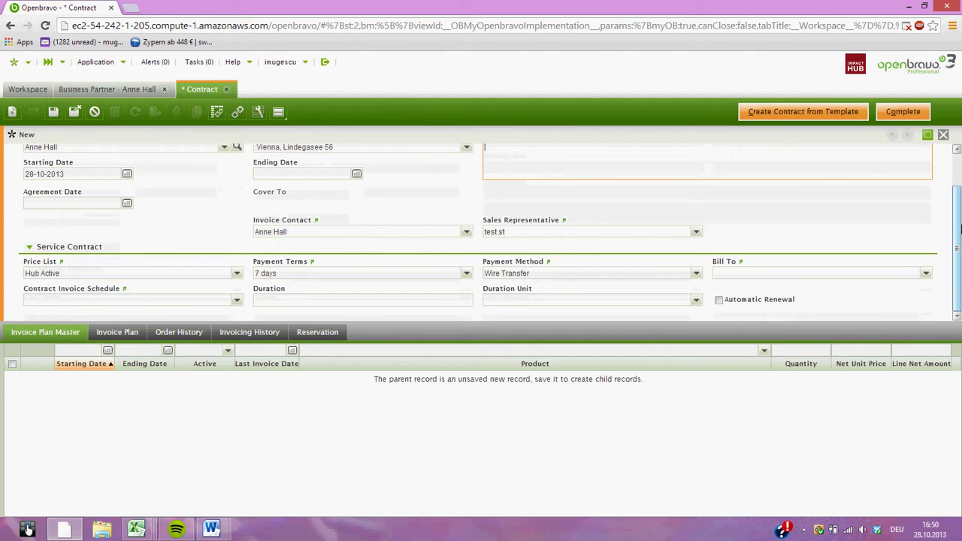
pyautogui.click(128, 175)
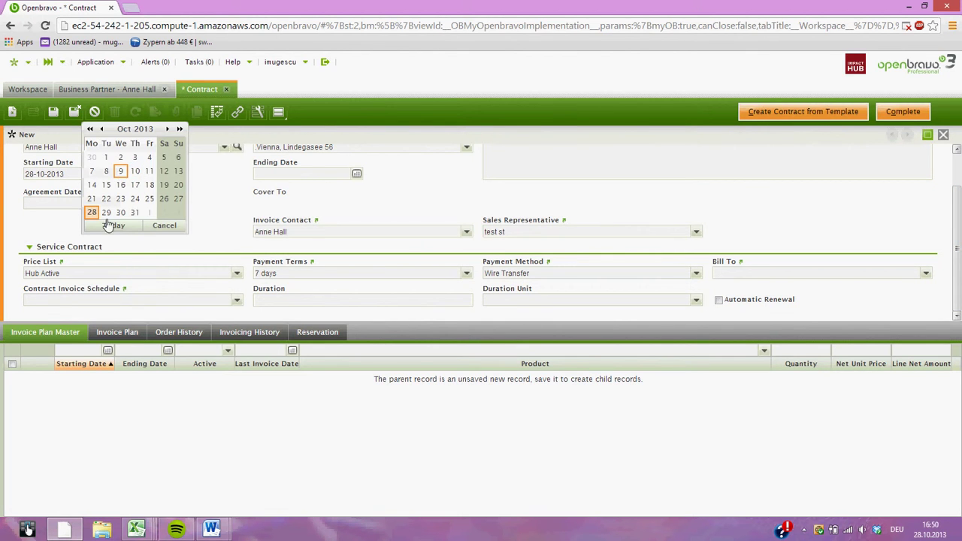
pyautogui.click(149, 214)
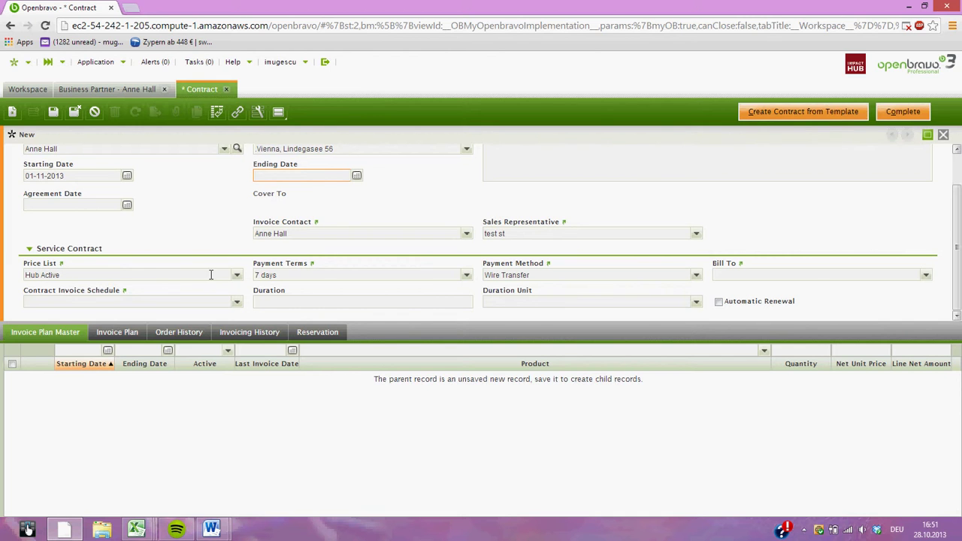
# Set the contract's price list to Hub Accelerate.
pyautogui.click(237, 276)
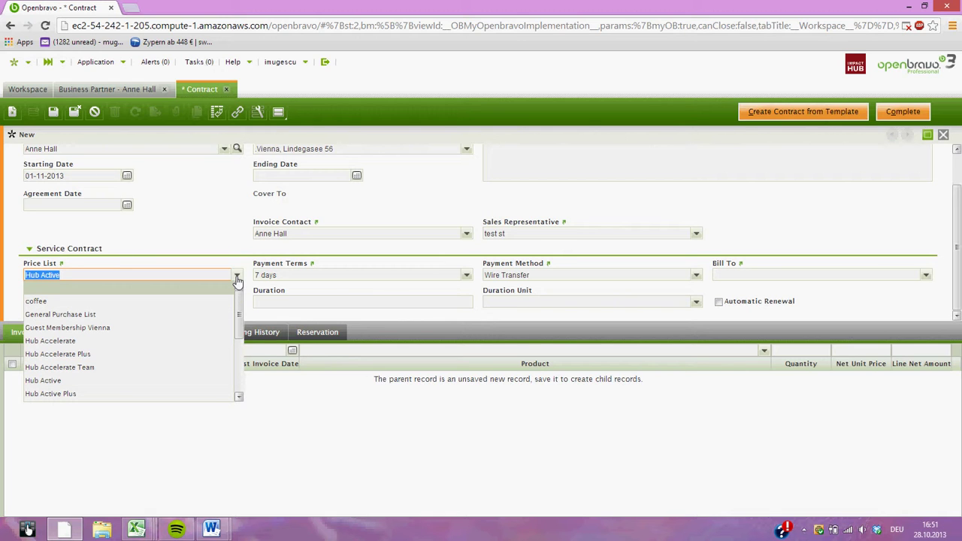
pyautogui.click(40, 342)
pyautogui.press('Tab')
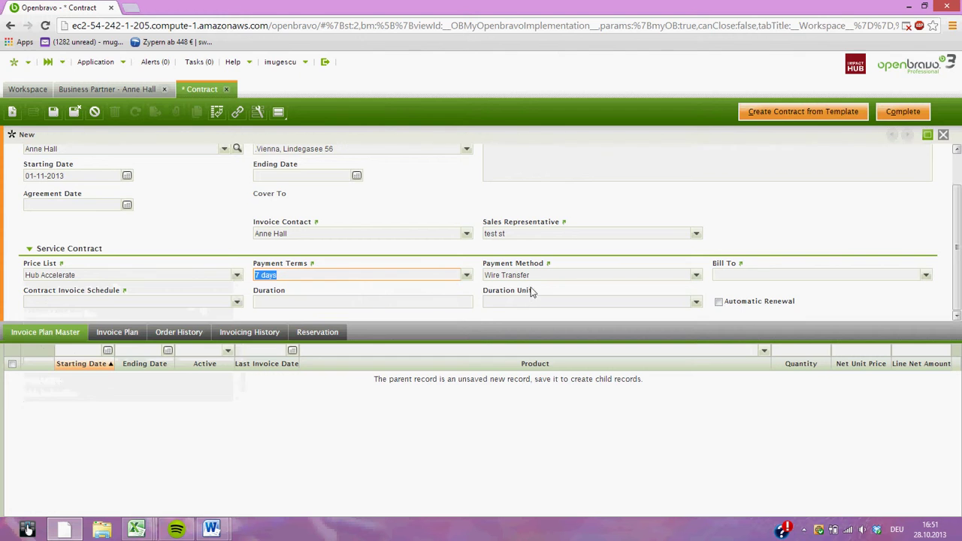
# Choose Monthly invoicing, a 1 Month duration, and enable automatic renewal.
pyautogui.click(124, 300)
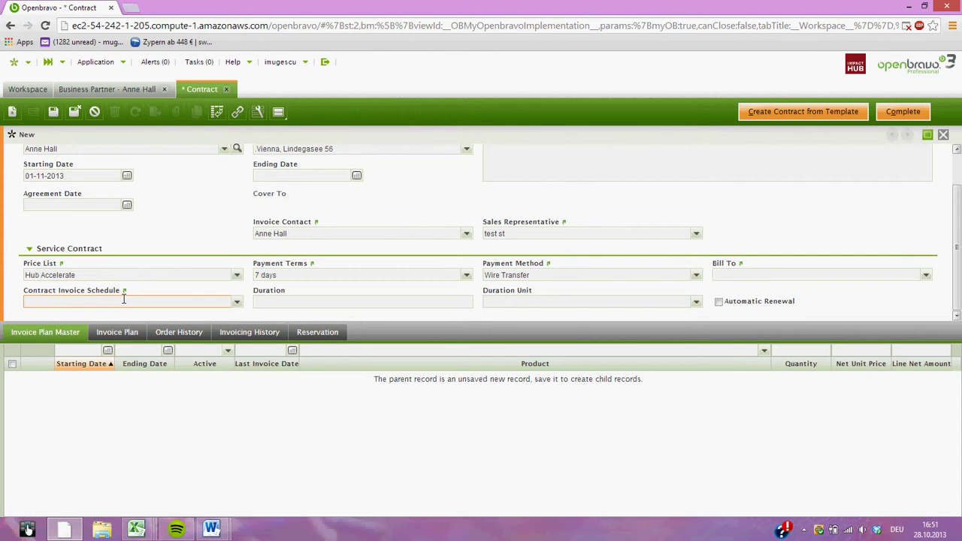
pyautogui.write('mo')
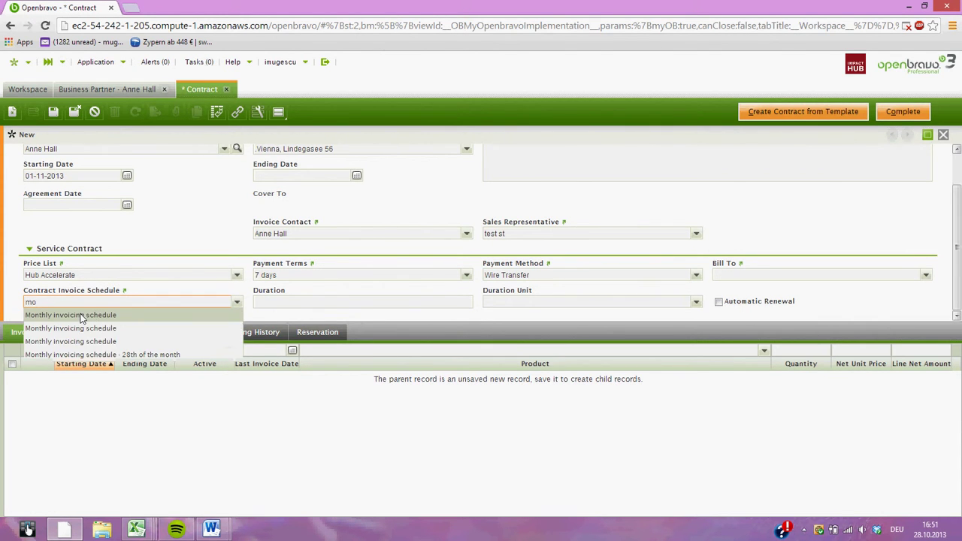
pyautogui.click(79, 316)
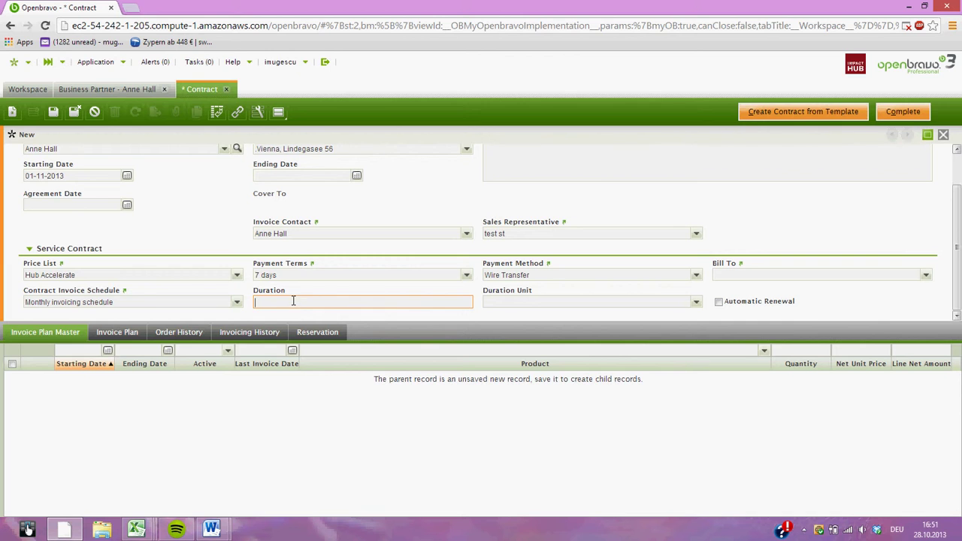
pyautogui.write('1')
pyautogui.click(496, 299)
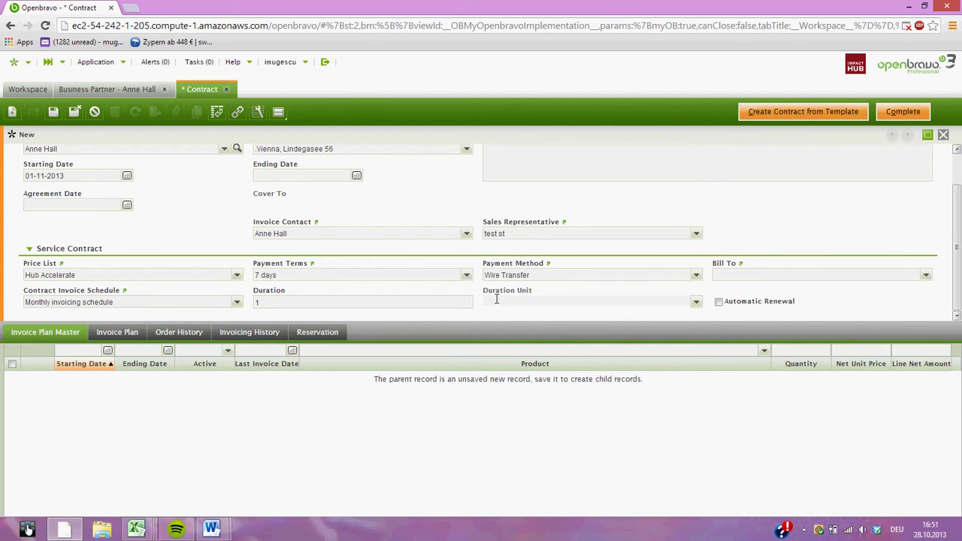
pyautogui.write('mon')
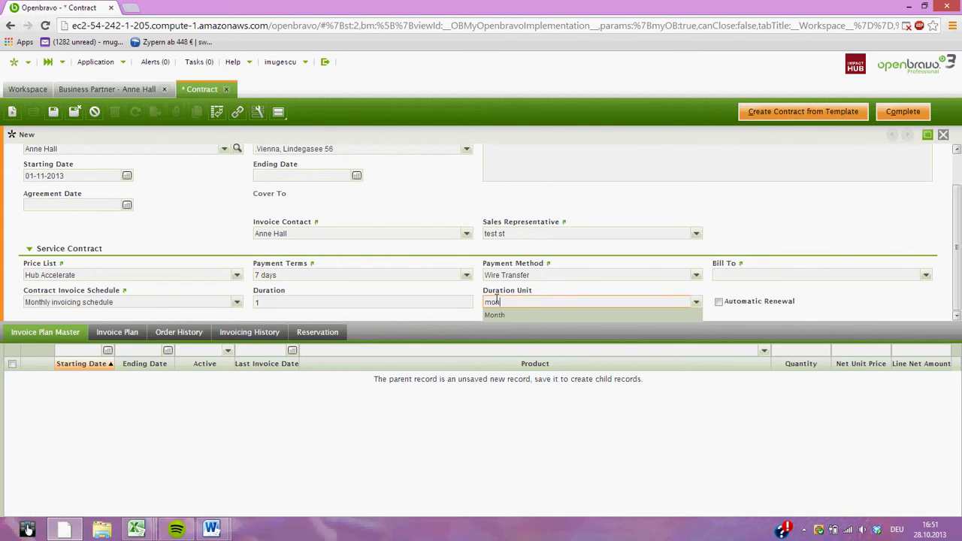
pyautogui.click(496, 316)
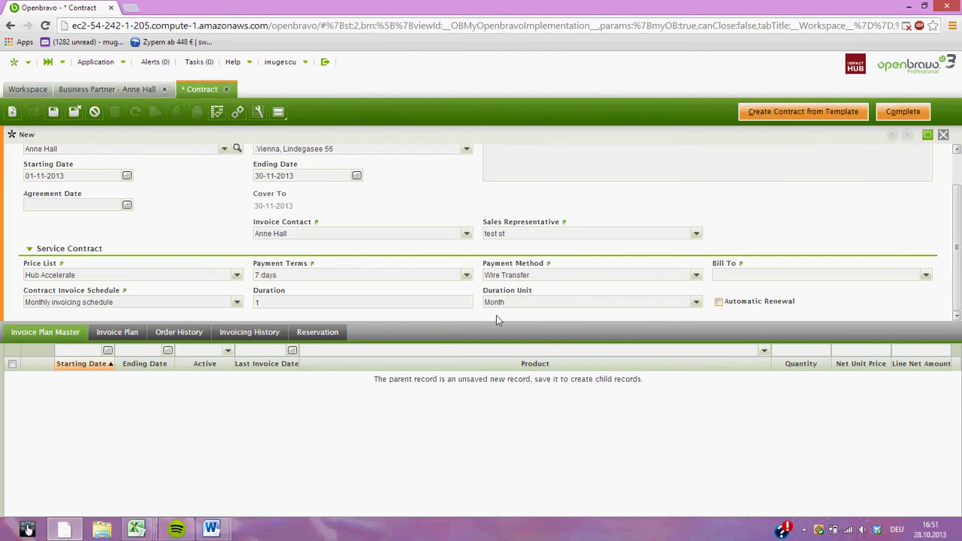
pyautogui.click(719, 302)
pyautogui.scroll(-1, 957, 270)
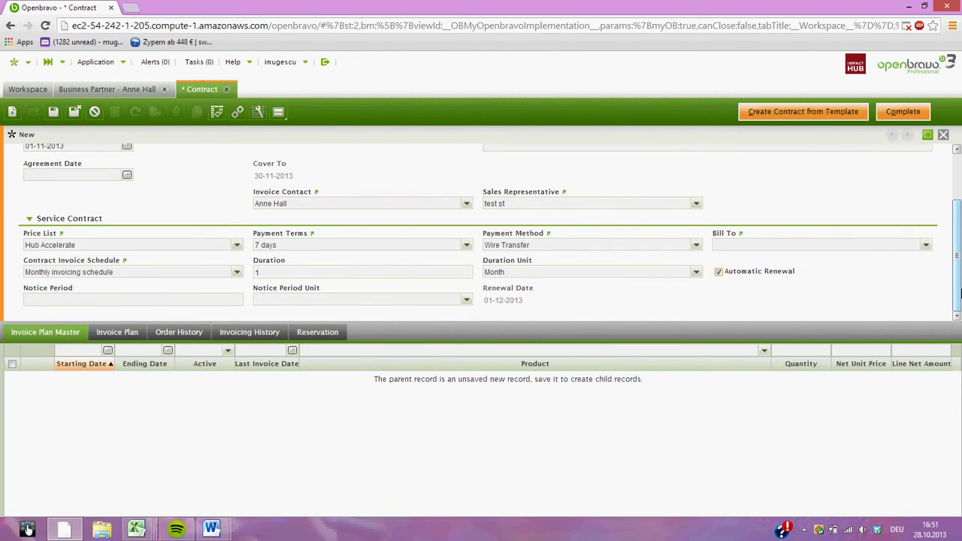
# Give the contract a 1 Month notice period and save it as a draft.
pyautogui.moveTo(957, 293); pyautogui.dragTo(958, 290)
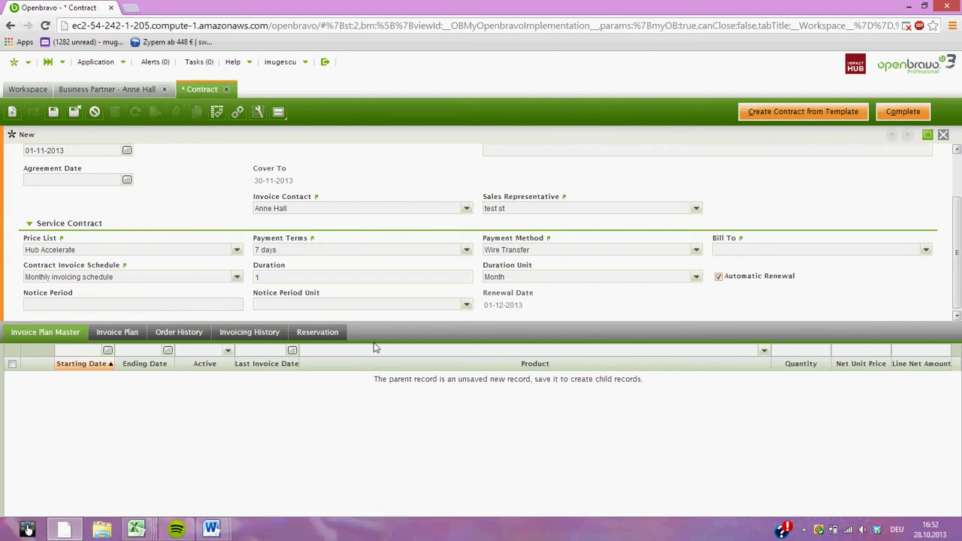
pyautogui.click(93, 305)
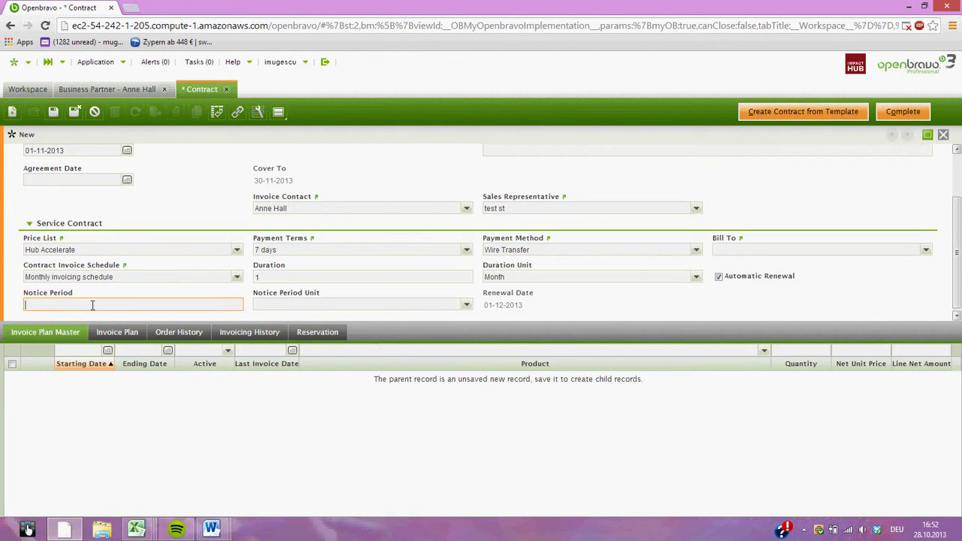
pyautogui.write('1')
pyautogui.click(297, 305)
pyautogui.write('mon')
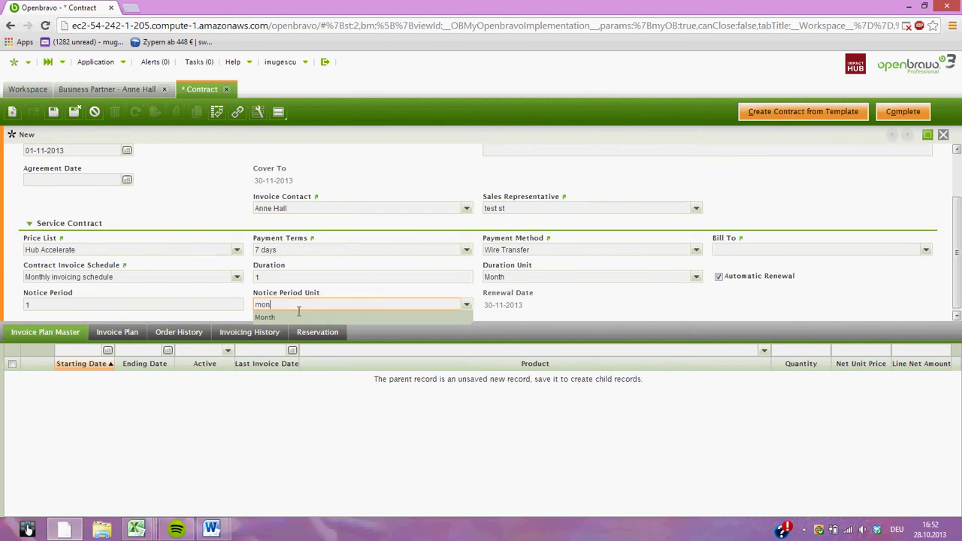
pyautogui.click(298, 317)
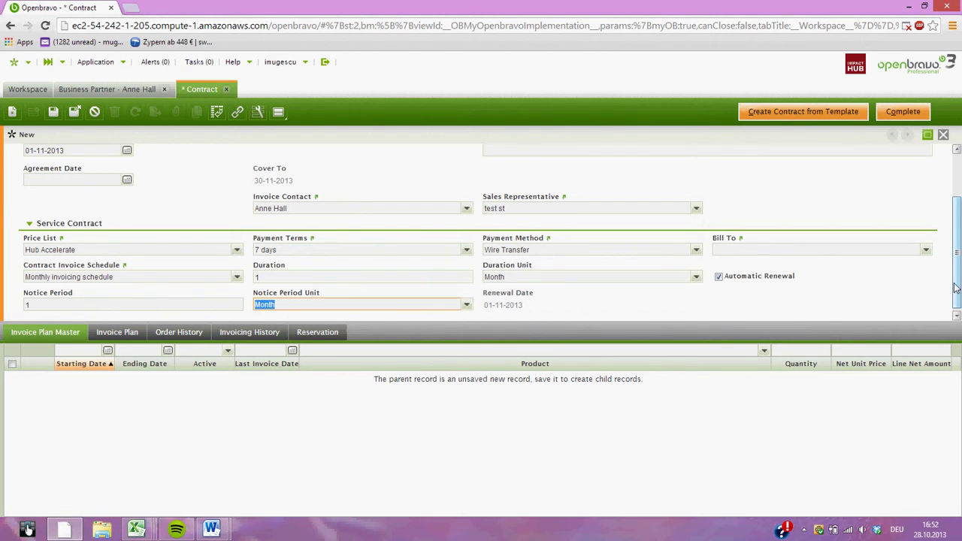
pyautogui.click(53, 112)
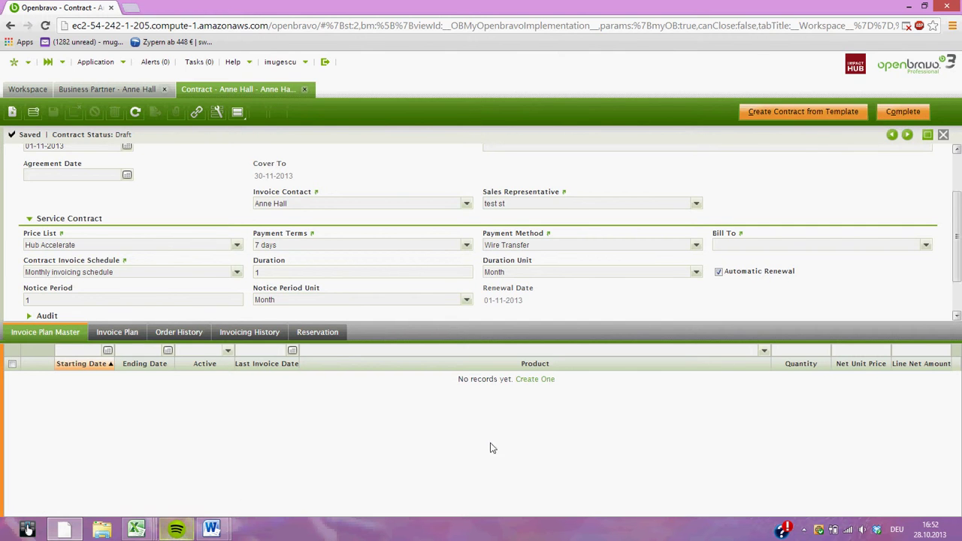
# Add a Hub Accelerate plan line, quantity 1, starting 01-11-2013, then launch Complete.
pyautogui.click(546, 380)
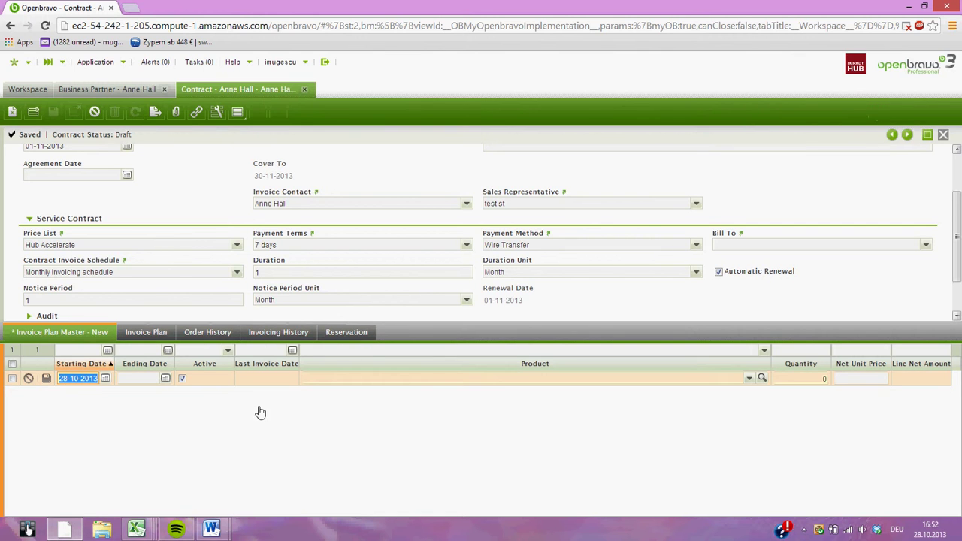
pyautogui.click(105, 378)
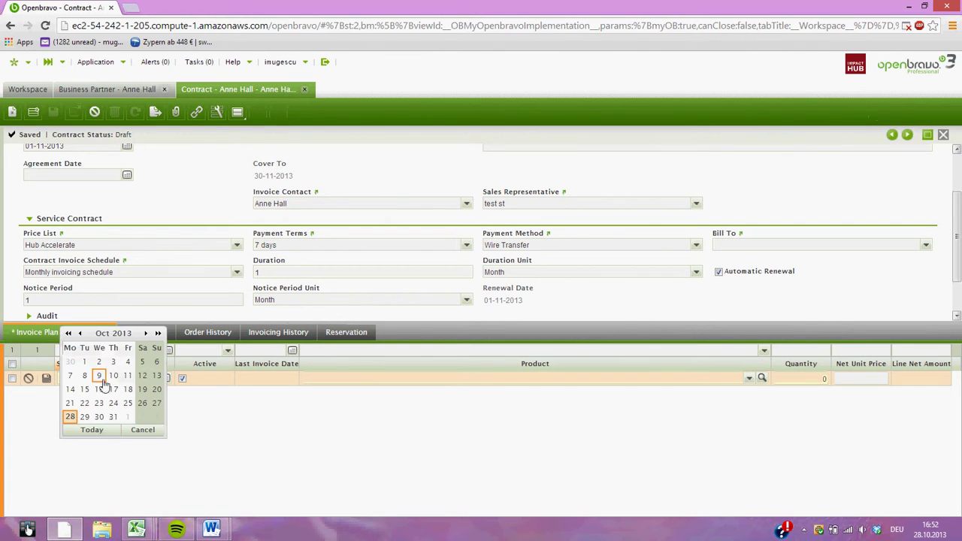
pyautogui.click(127, 417)
pyautogui.click(366, 379)
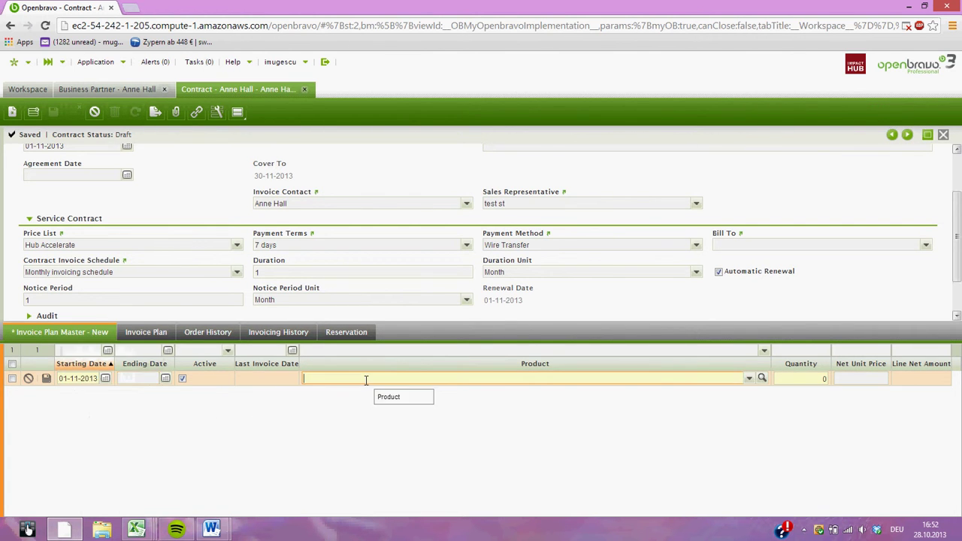
pyautogui.write('Hub')
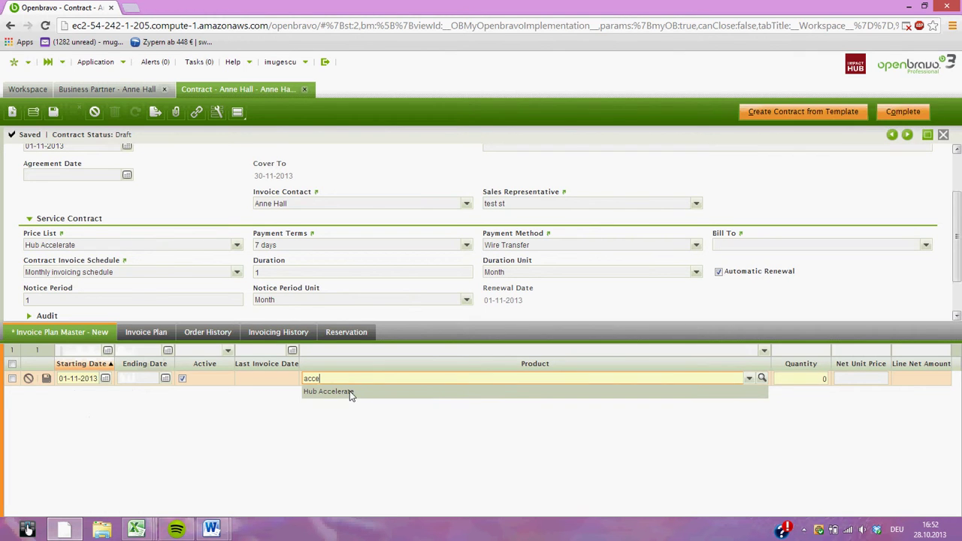
pyautogui.click(350, 390)
pyautogui.write('1')
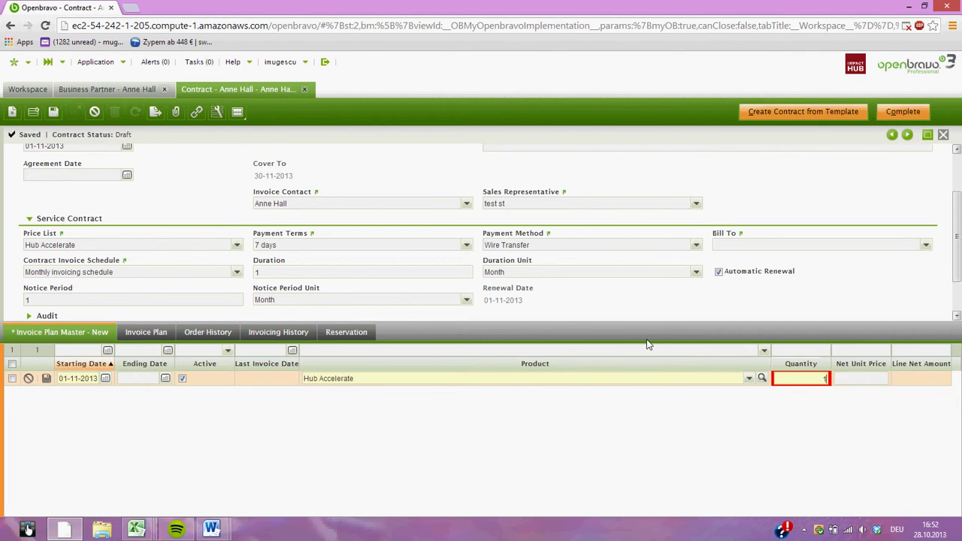
pyautogui.click(47, 379)
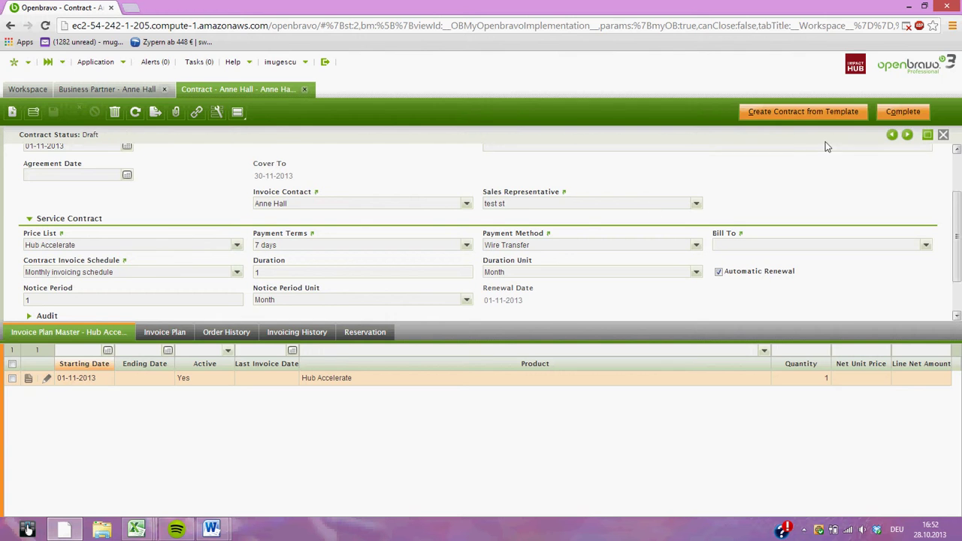
pyautogui.click(905, 112)
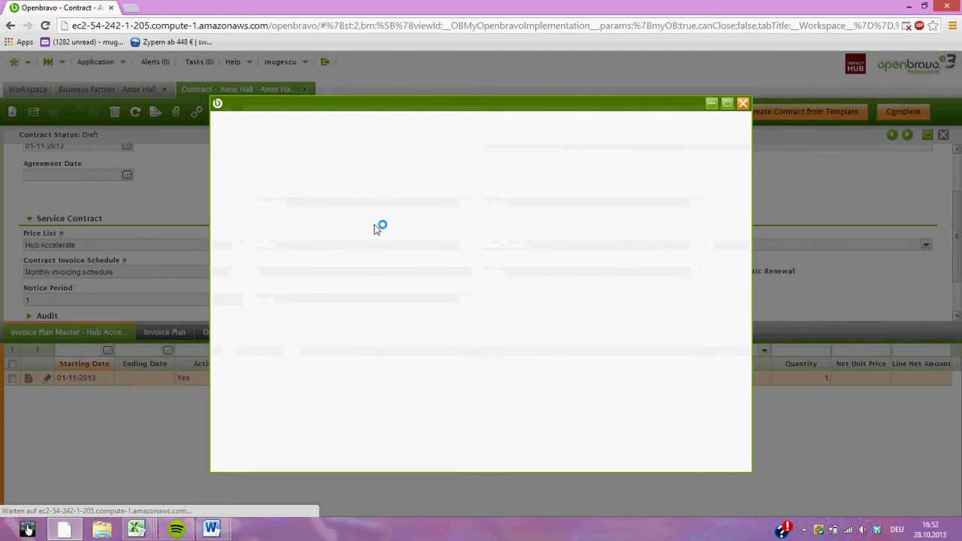
# Confirm completion and review the two 250.00 Hub Accelerate lines for November and December.
pyautogui.click(443, 189)
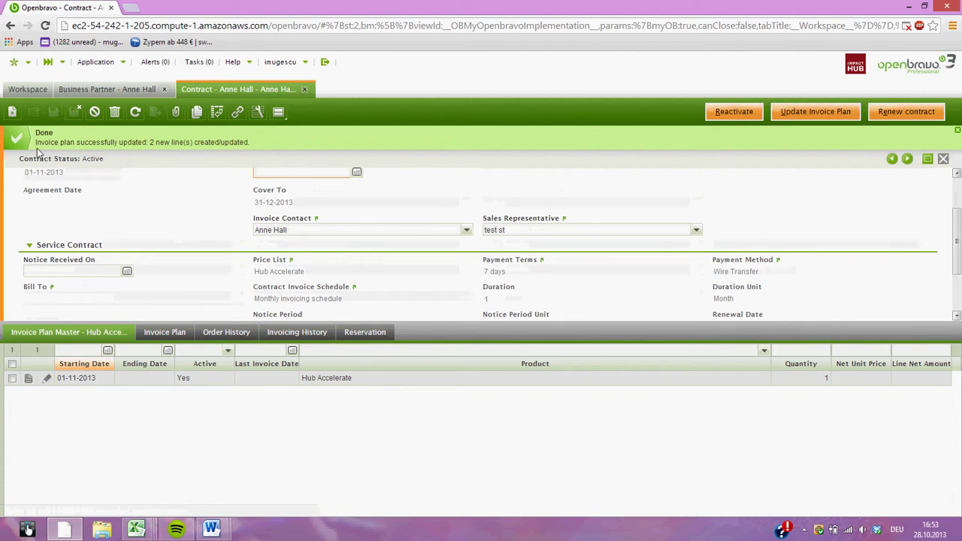
pyautogui.click(164, 333)
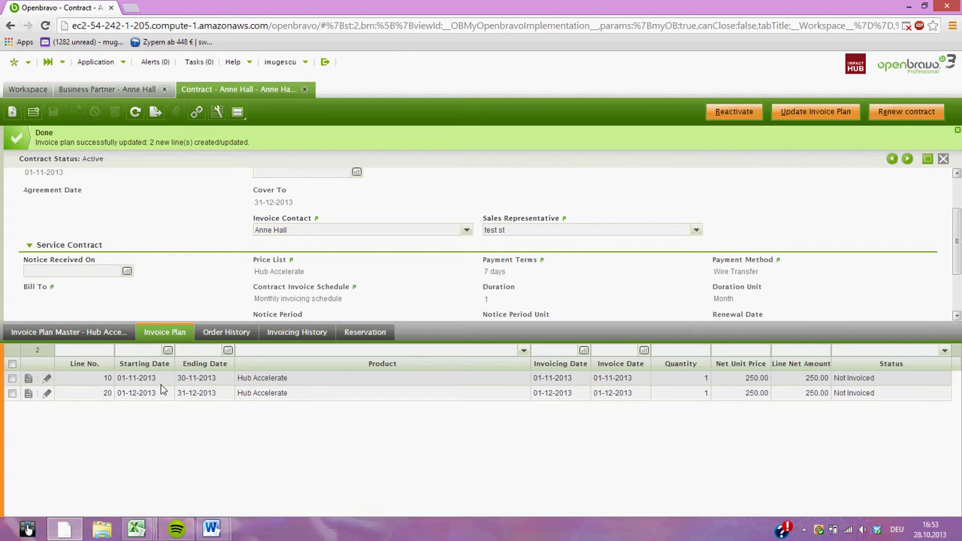
pyautogui.click(111, 334)
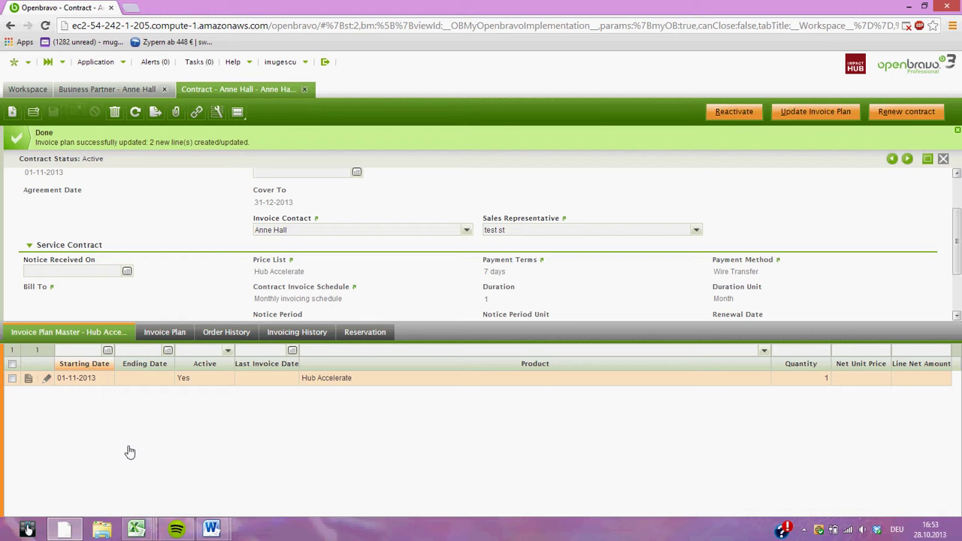
# Insert a new invoice plan master line running 01-11-2013 to 31-01-2014.
pyautogui.click(33, 113)
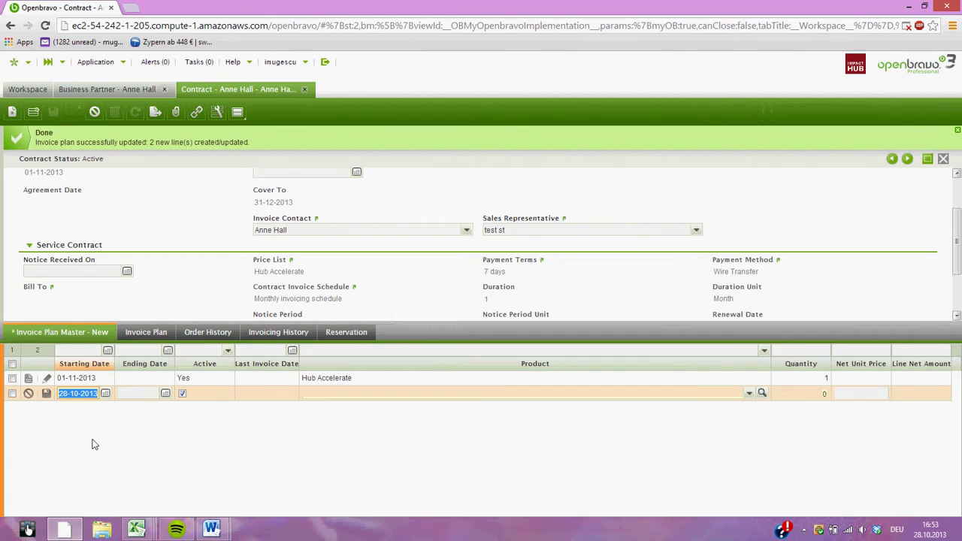
pyautogui.click(105, 394)
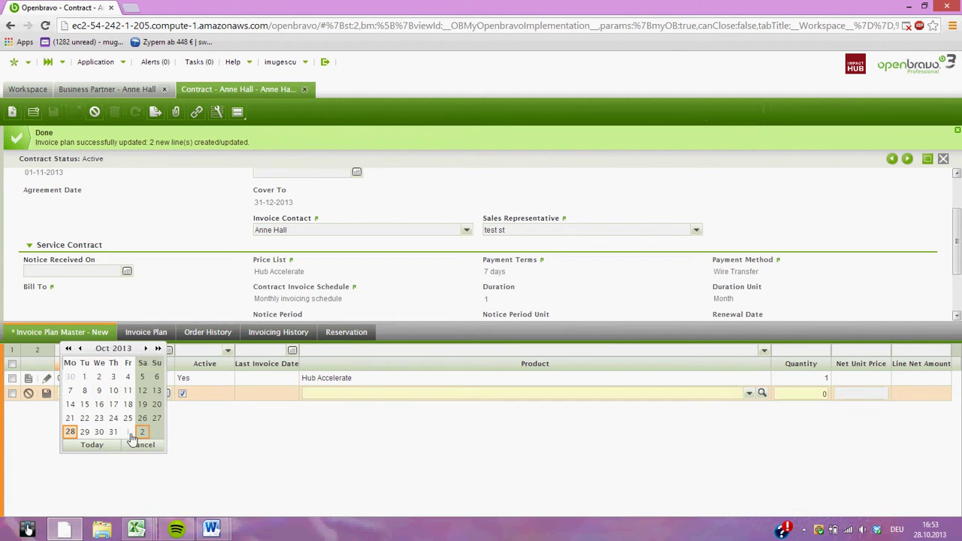
pyautogui.click(129, 433)
pyautogui.click(170, 393)
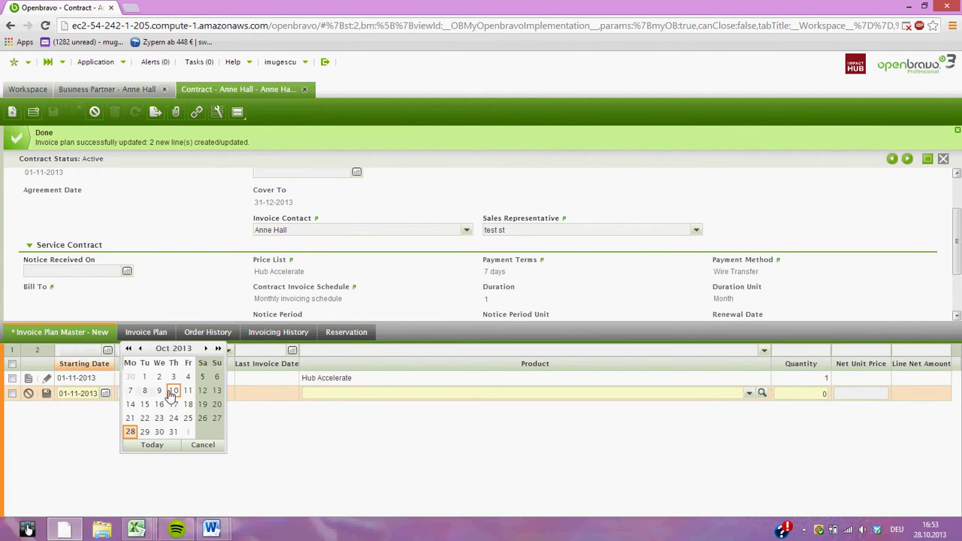
pyautogui.click(207, 348)
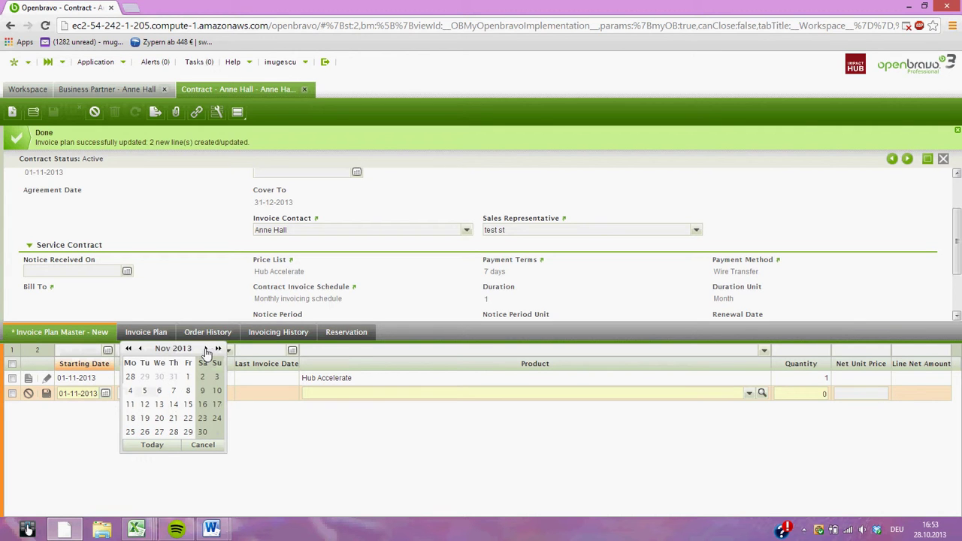
pyautogui.click(206, 348)
pyautogui.click(207, 349)
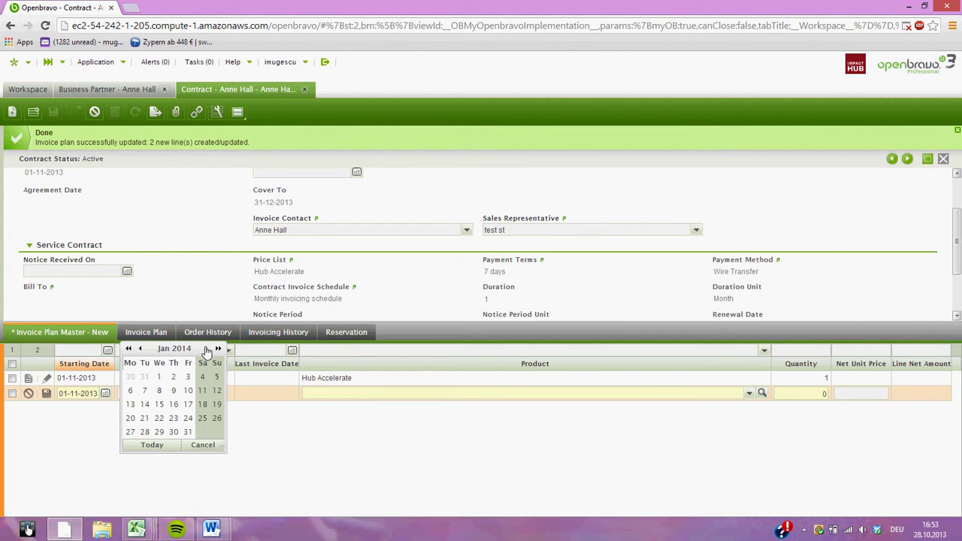
pyautogui.click(187, 431)
# Set the line's product to Locker Rental, save it, and launch Update Invoice Plan.
pyautogui.click(342, 391)
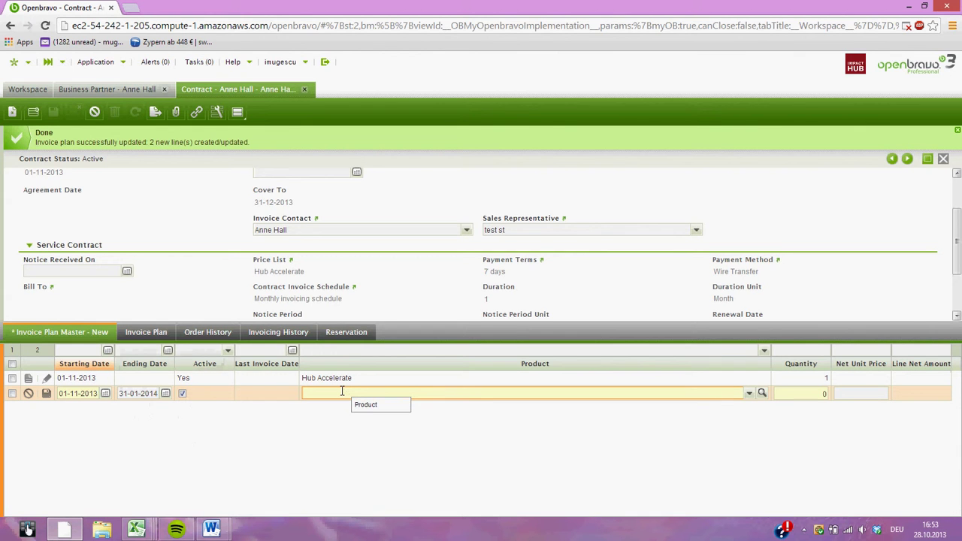
pyautogui.write('loc')
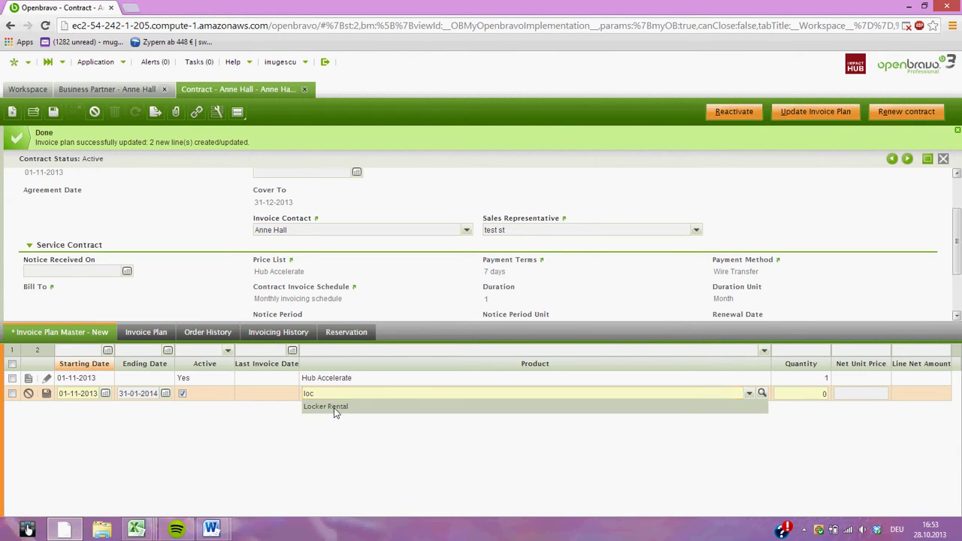
pyautogui.click(336, 407)
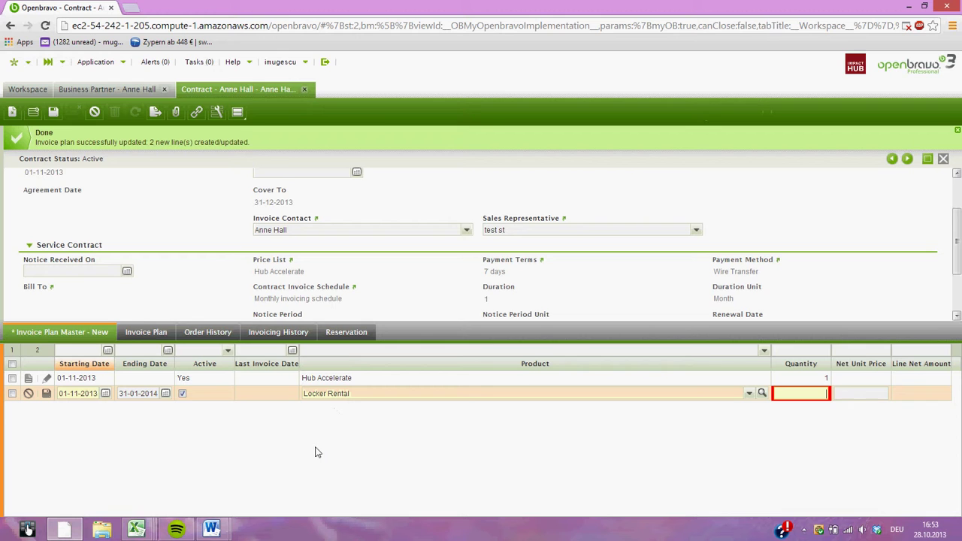
pyautogui.click(46, 396)
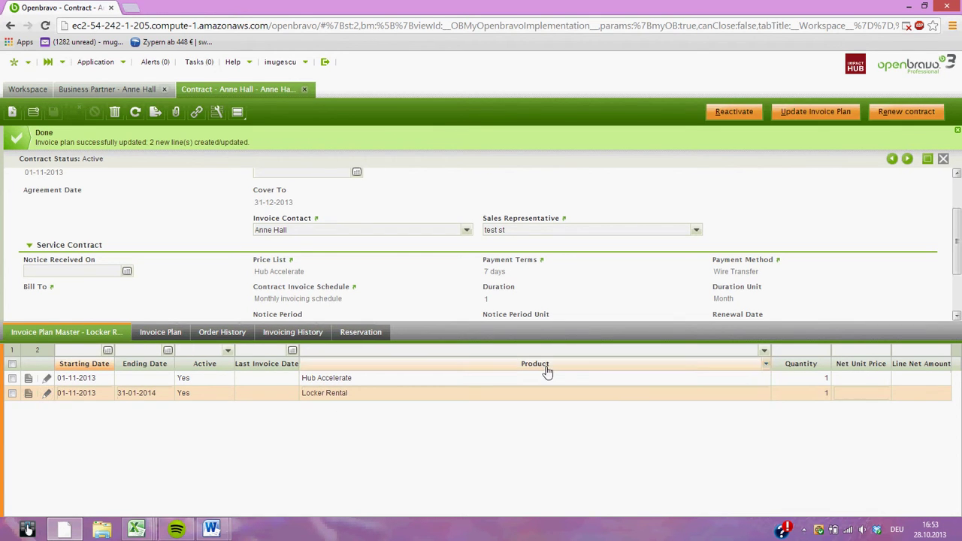
pyautogui.click(836, 112)
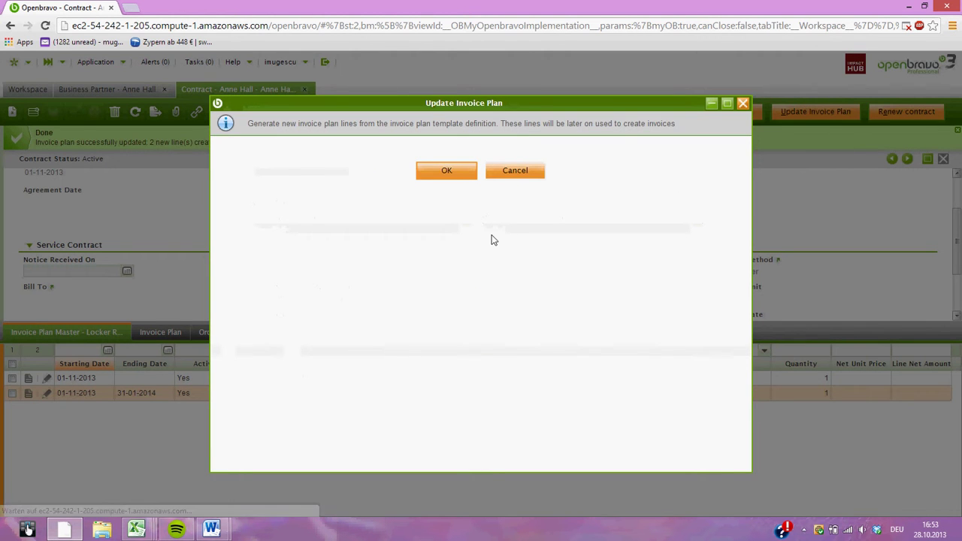
# Confirm the update and view the Locker Rental 10.00 and Hub Accelerate 250.00 plan lines.
pyautogui.click(451, 174)
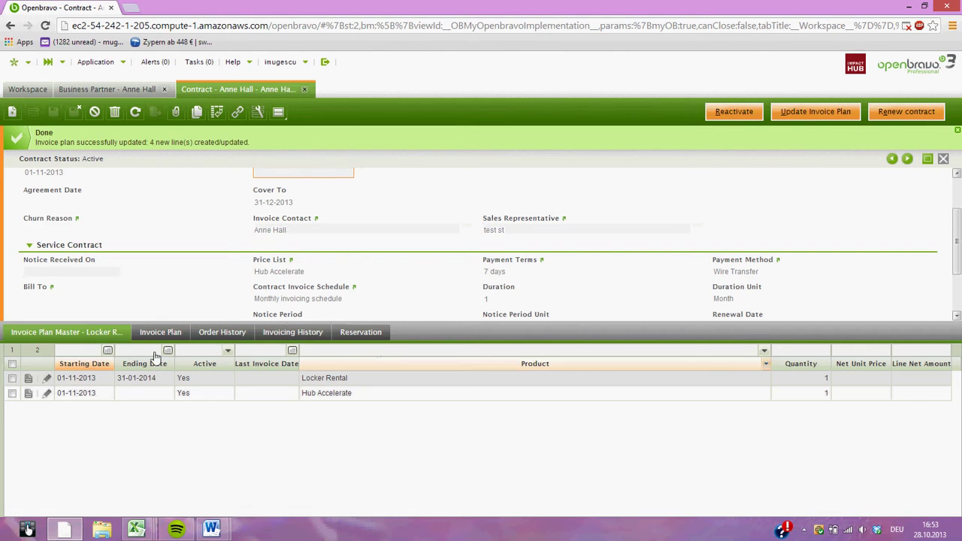
pyautogui.click(158, 333)
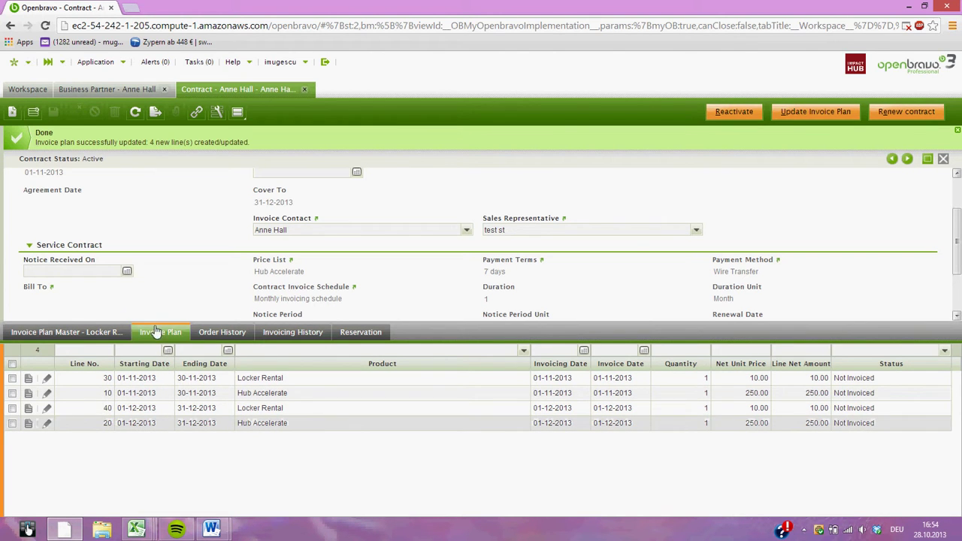
# Start a new invoice plan line for Big coffee break, starting and ending 01-11-2013.
pyautogui.click(33, 112)
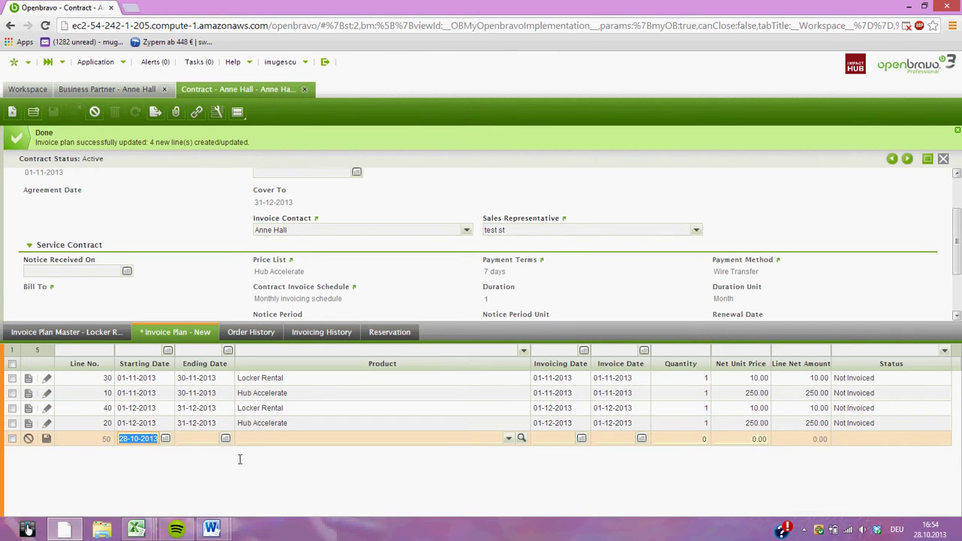
pyautogui.click(166, 439)
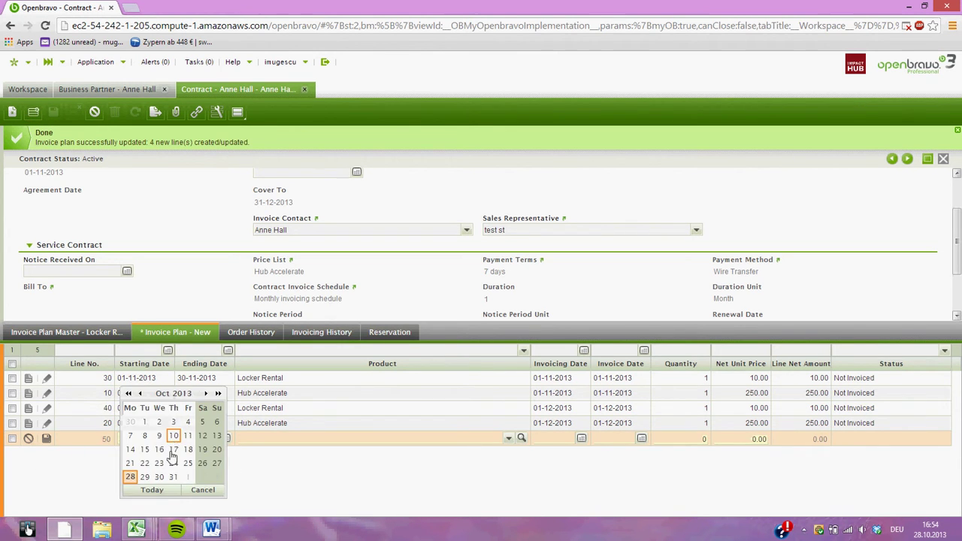
pyautogui.click(188, 478)
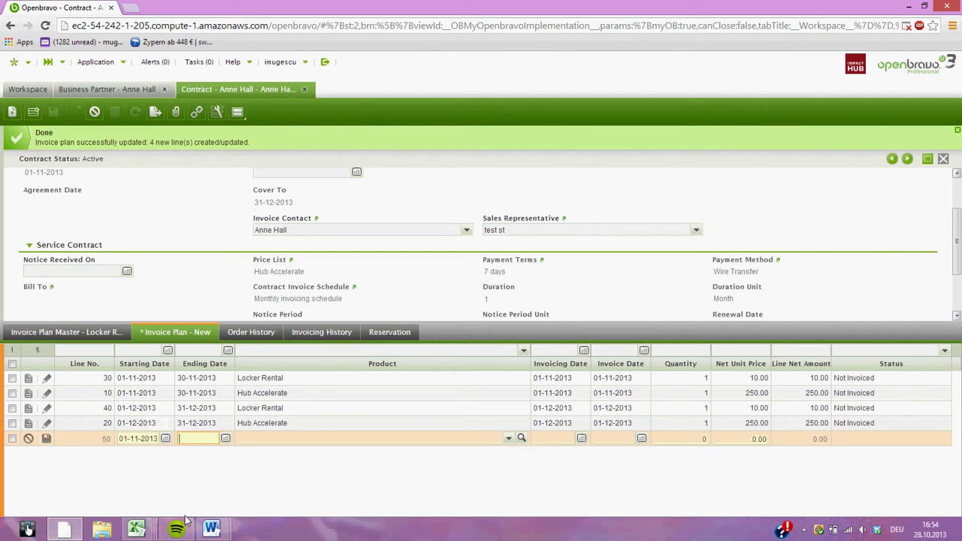
pyautogui.click(226, 439)
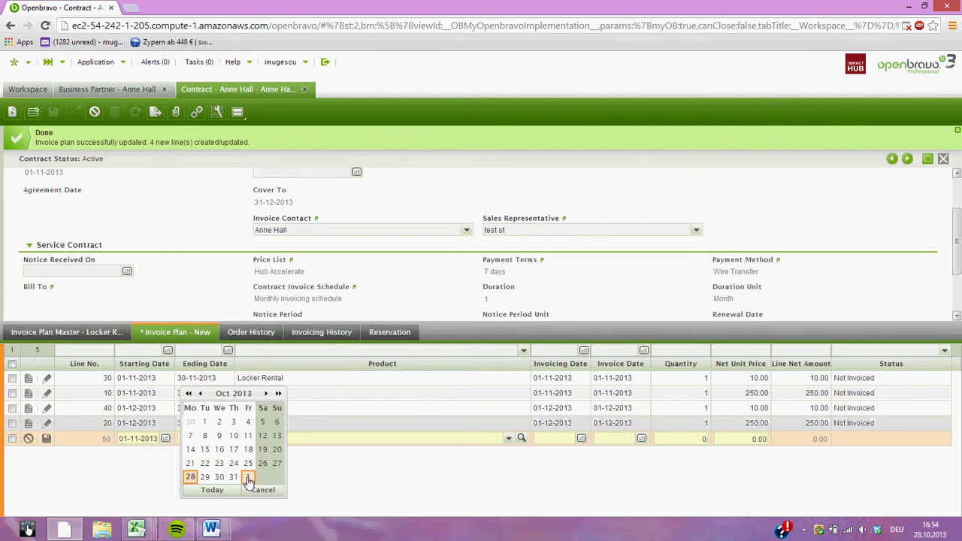
pyautogui.click(248, 478)
pyautogui.write('c')
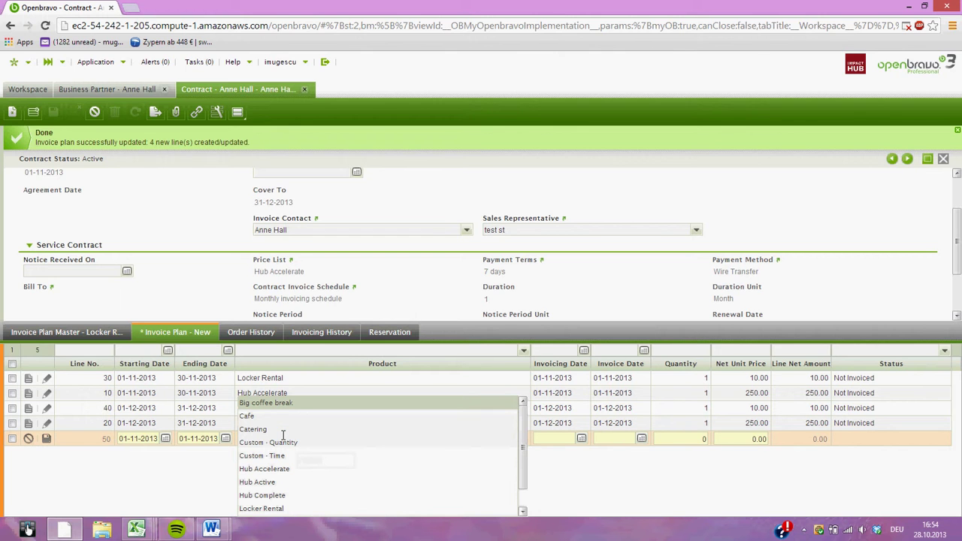
pyautogui.click(267, 405)
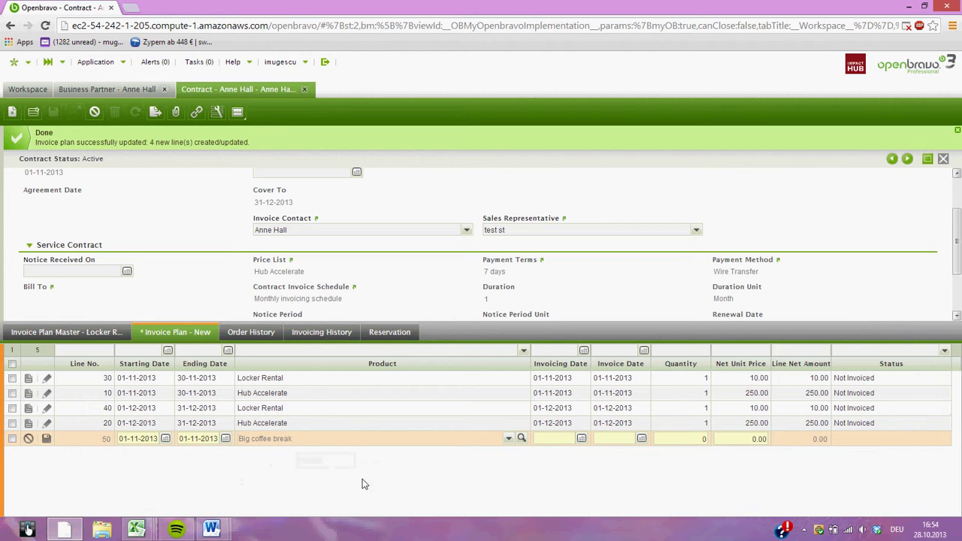
# Set invoicing and invoice dates to 01-11-2013, quantity 1, net unit price 15, and save the line.
pyautogui.click(582, 439)
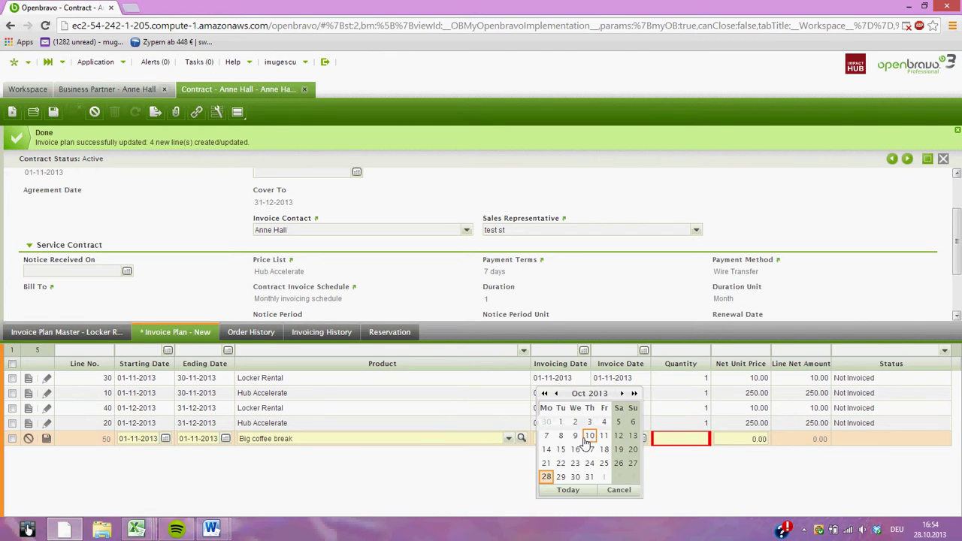
pyautogui.click(603, 476)
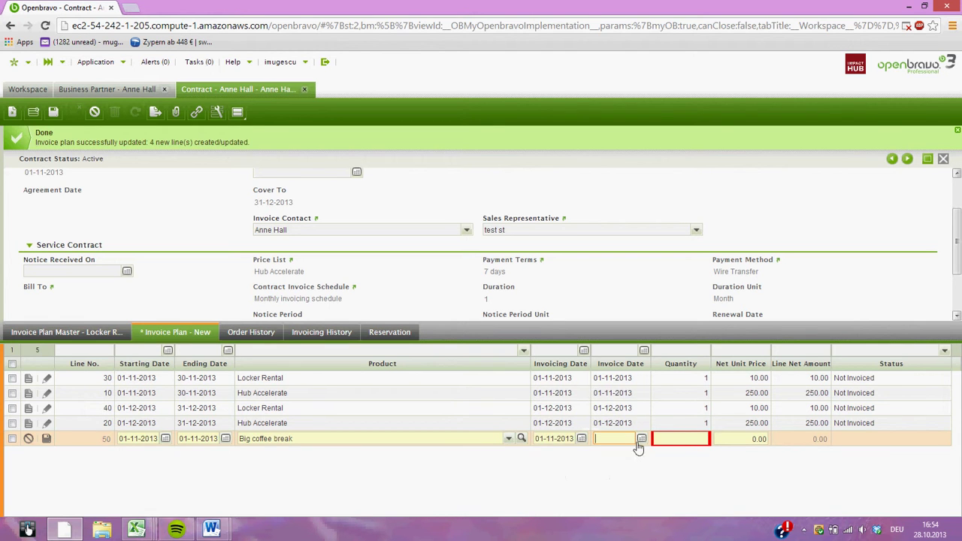
pyautogui.click(641, 440)
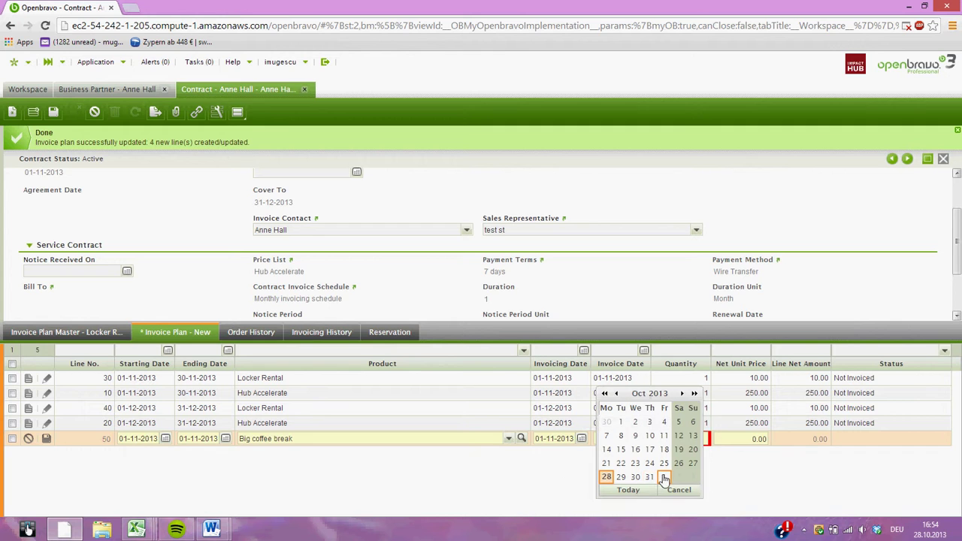
pyautogui.click(664, 479)
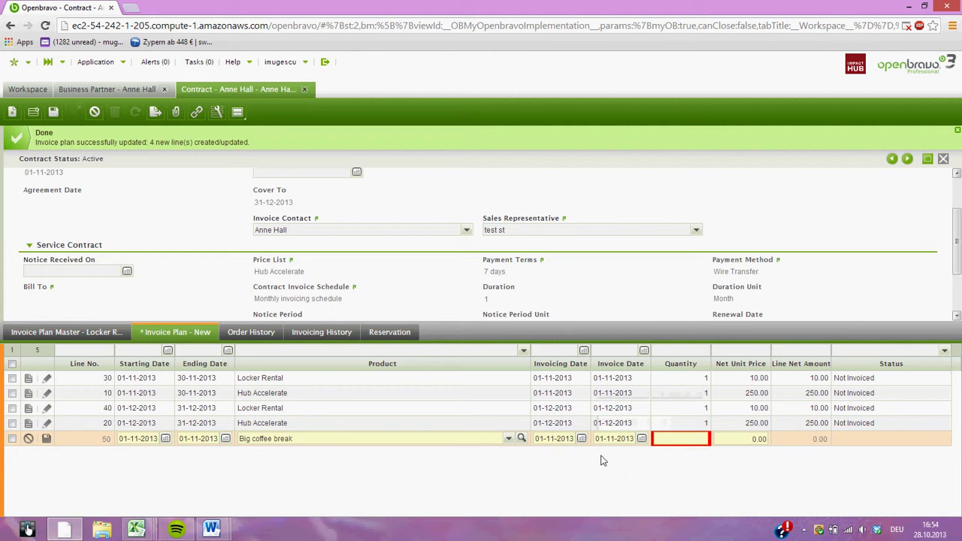
pyautogui.write('1')
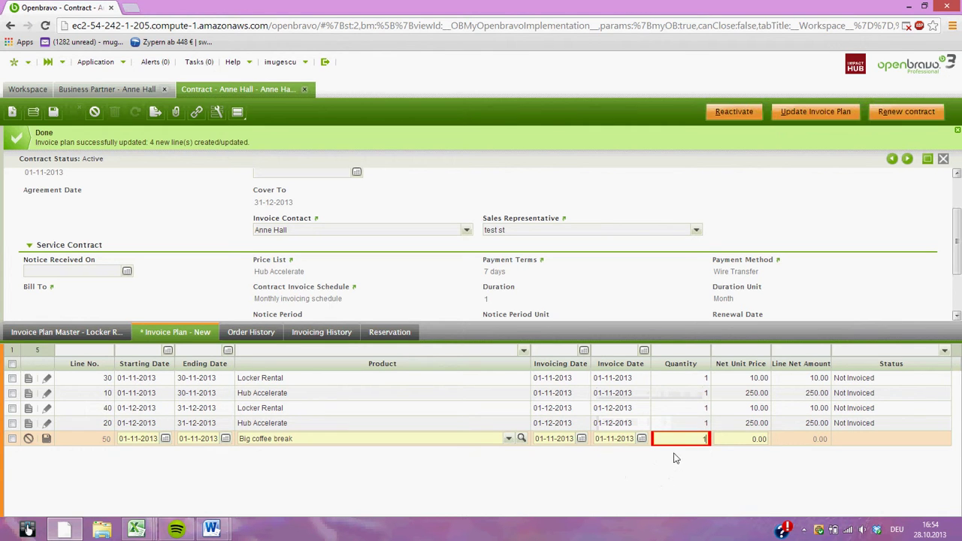
pyautogui.press('Tab')
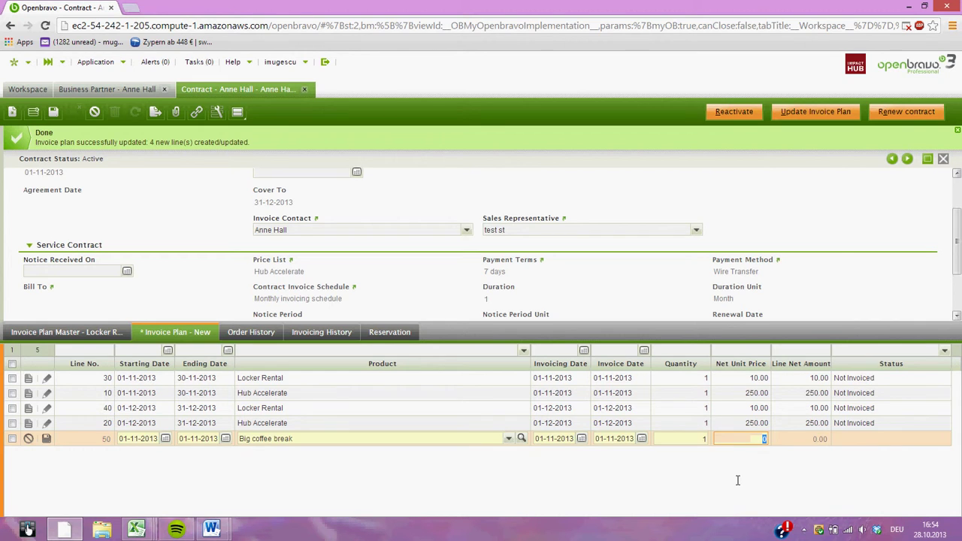
pyautogui.write('15')
pyautogui.click(44, 439)
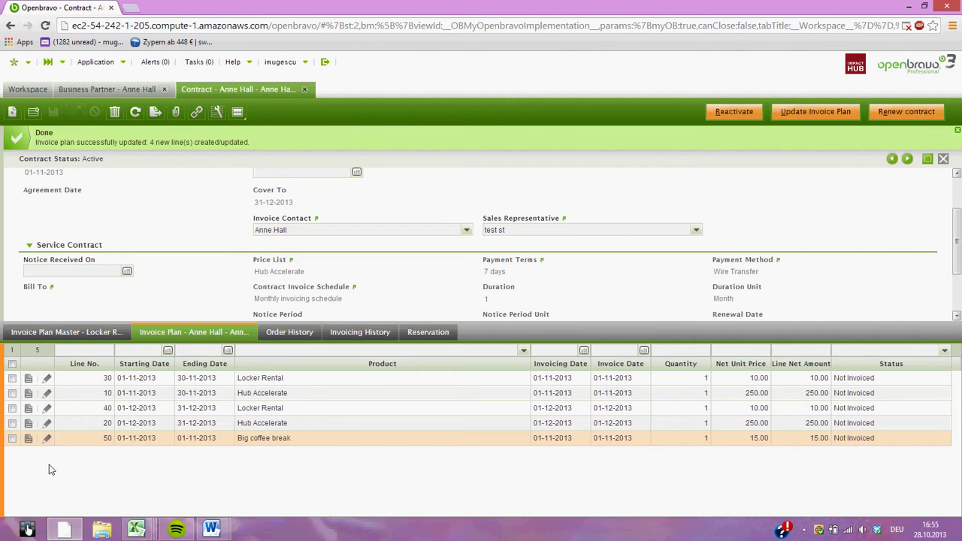
# Show the Invoice Plan Master lines and scroll back to the top of the contract header.
pyautogui.click(98, 331)
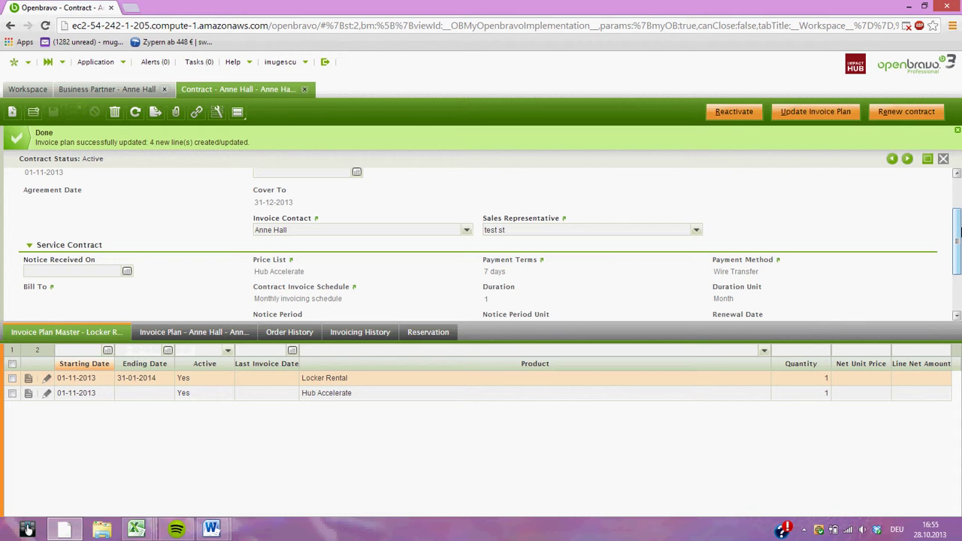
pyautogui.moveTo(959, 233); pyautogui.dragTo(959, 194)
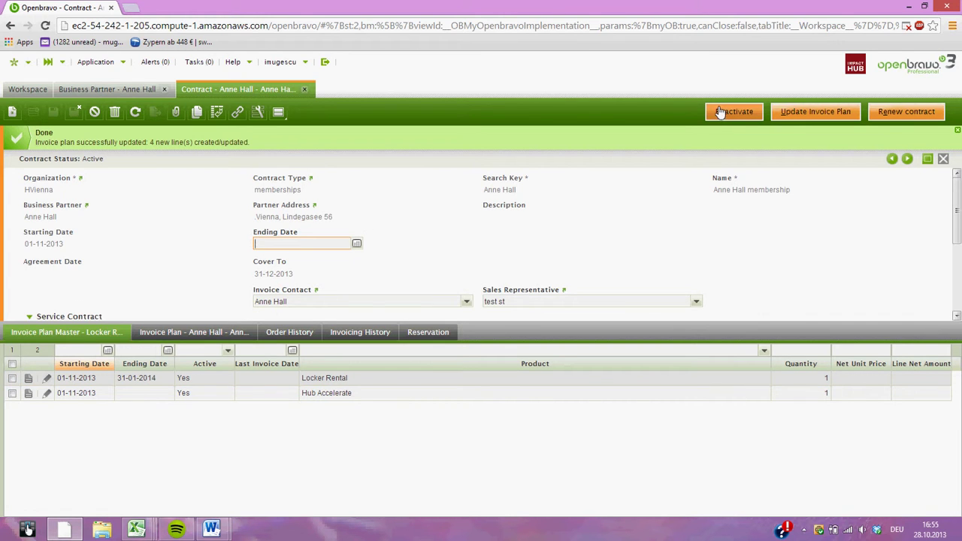
# Renew the contract as of 01-12-2013 and review the seven regenerated invoice plan lines.
pyautogui.click(891, 113)
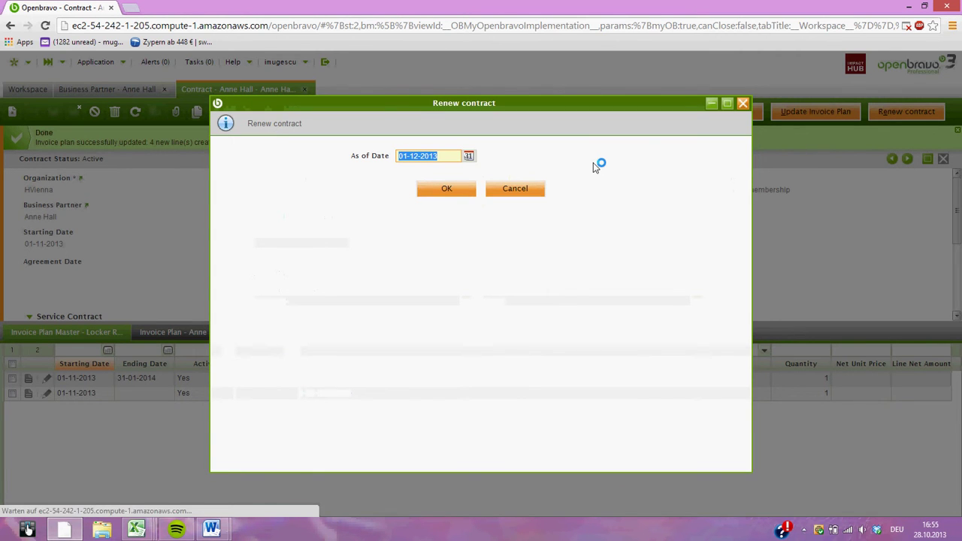
pyautogui.click(454, 193)
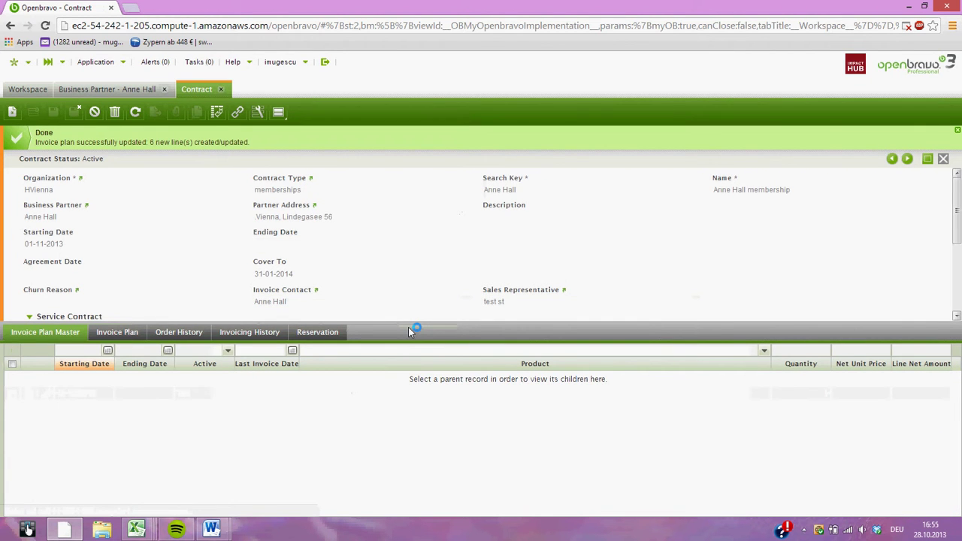
pyautogui.click(111, 340)
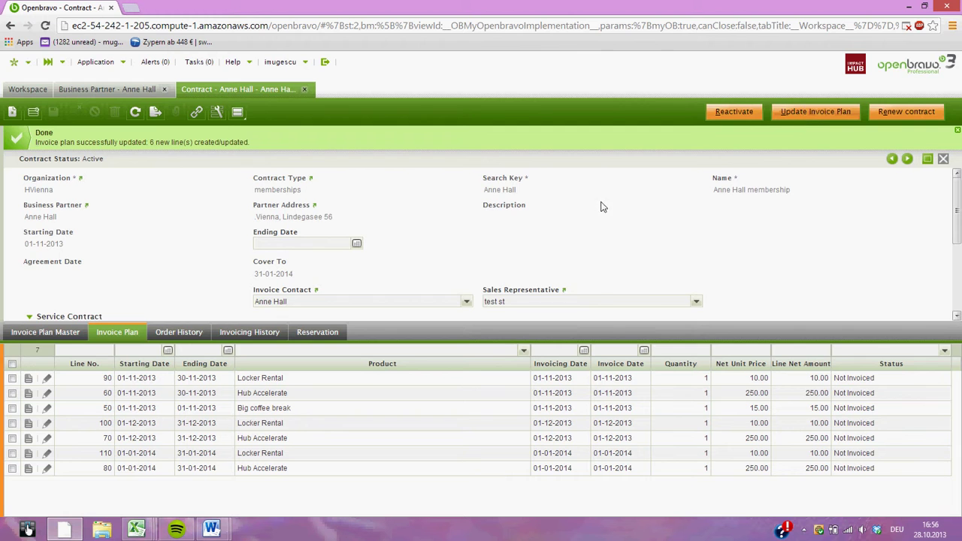
# Set the contract ending date to 31-10-2013 and the churn reason to Moving away.
pyautogui.click(356, 245)
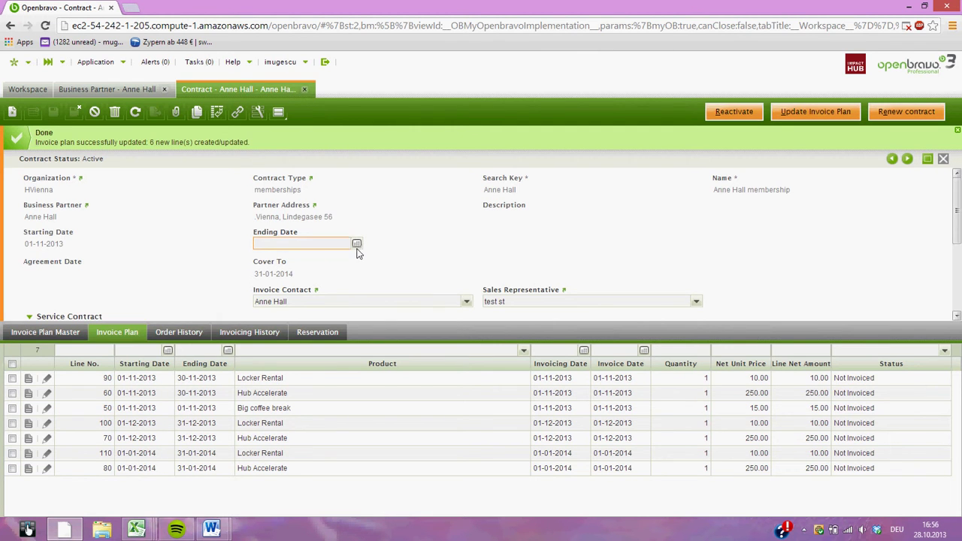
pyautogui.click(356, 245)
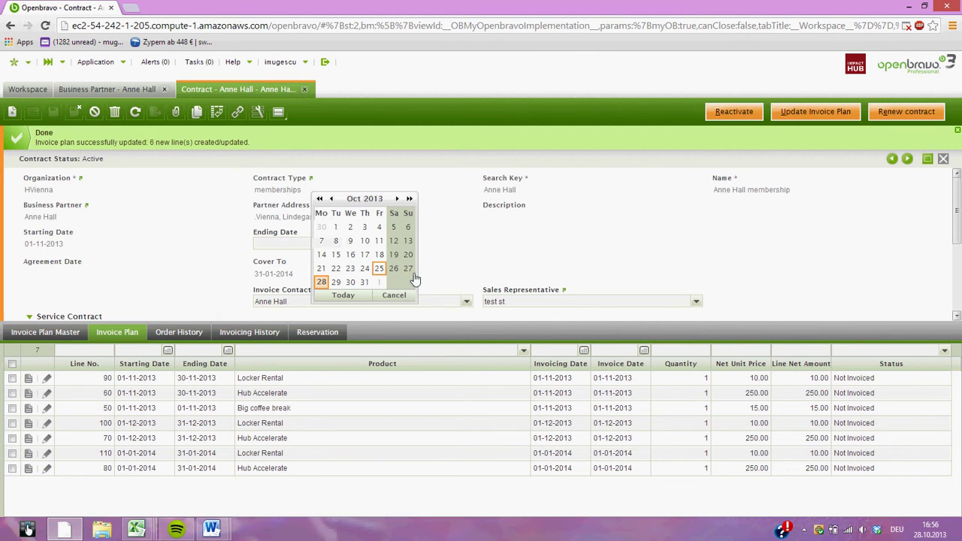
pyautogui.click(365, 281)
pyautogui.press('super+c')
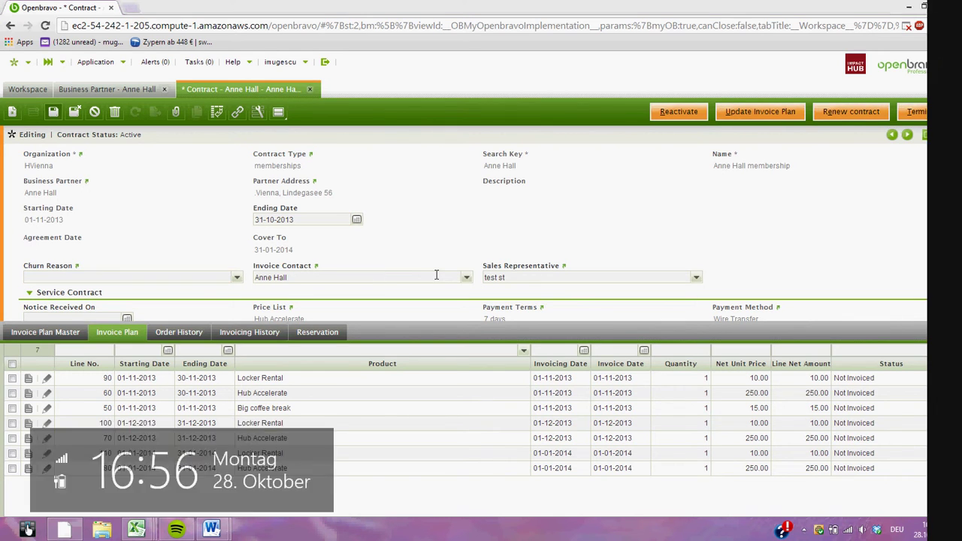
pyautogui.click(237, 278)
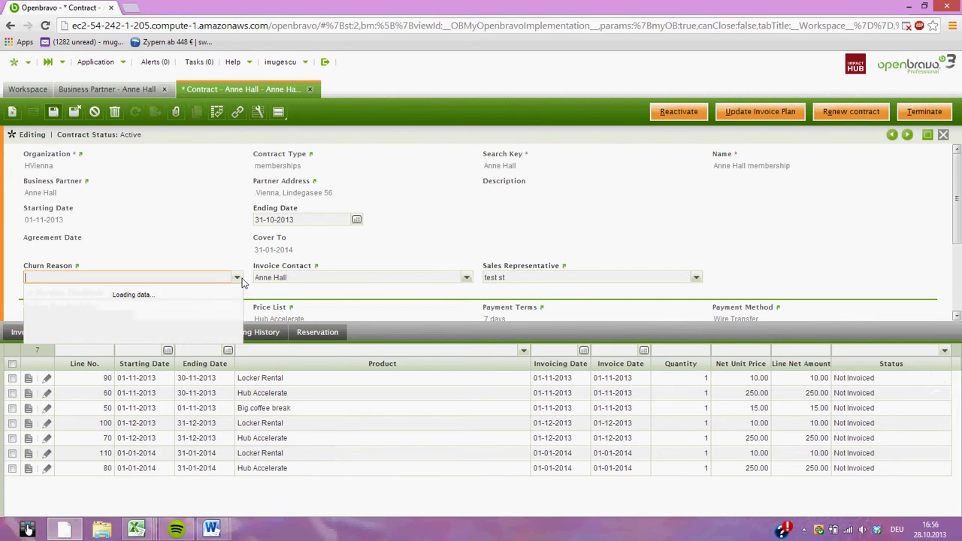
pyautogui.click(169, 292)
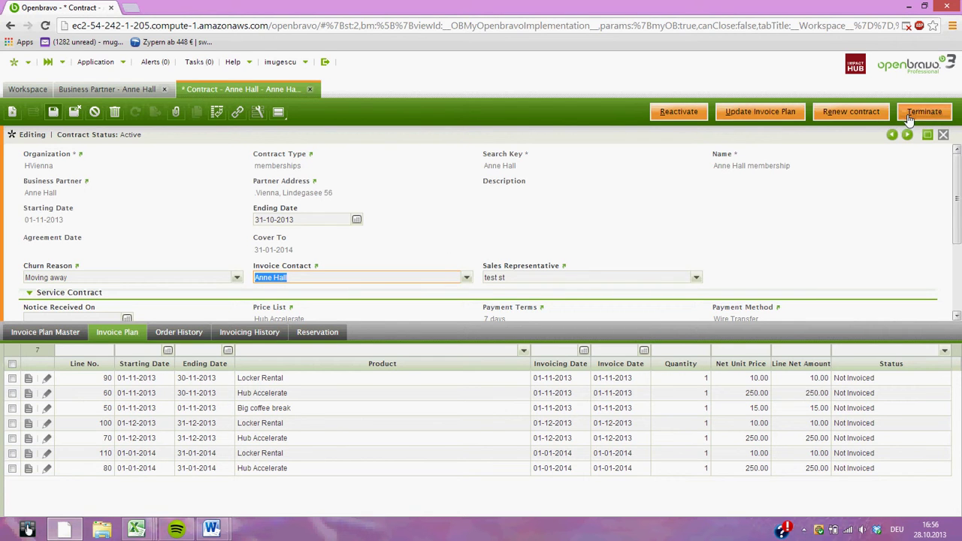
# Save the changes and confirm the contract termination.
pyautogui.click(909, 117)
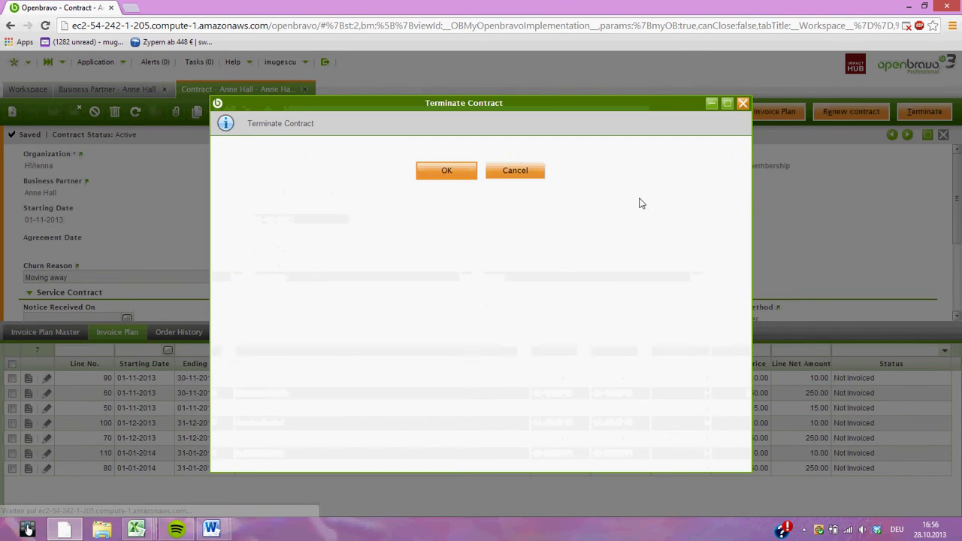
pyautogui.click(445, 170)
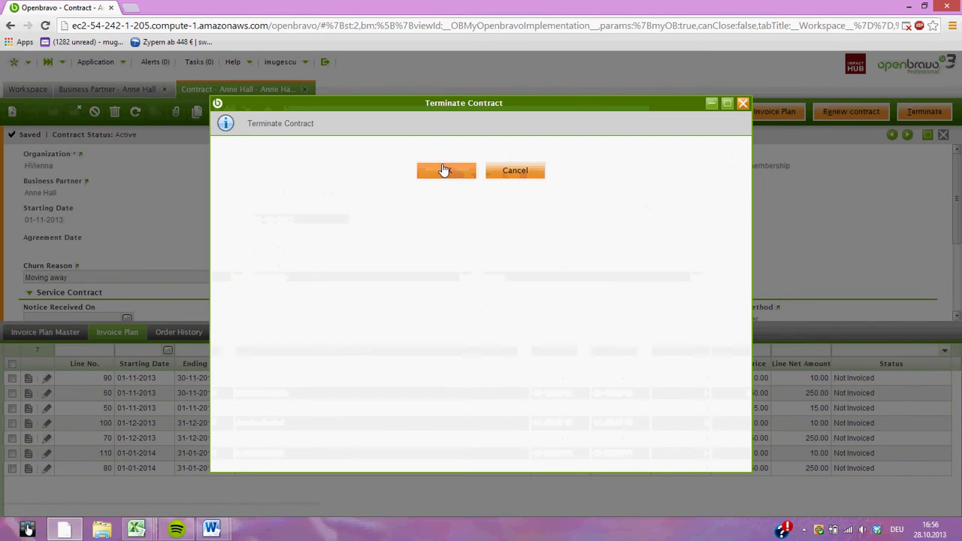
pyautogui.click(457, 173)
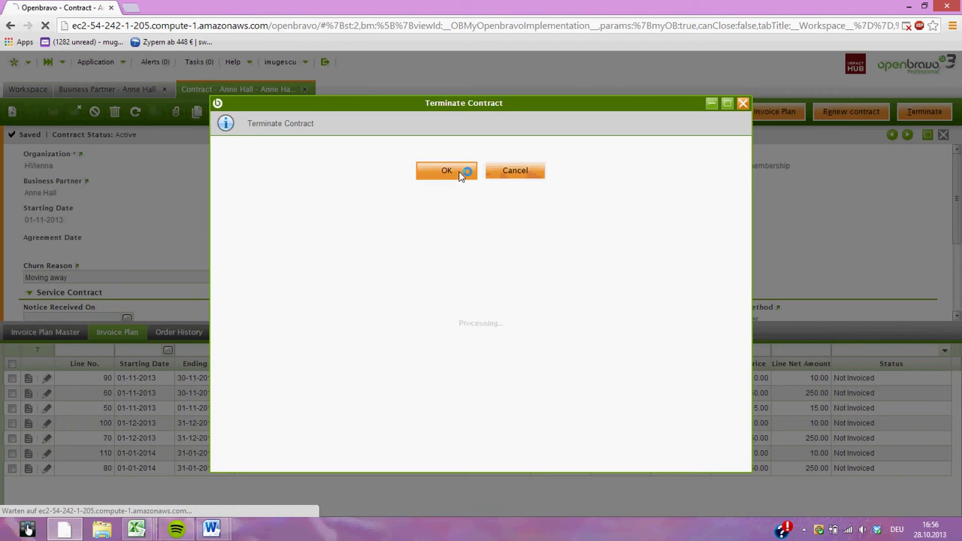